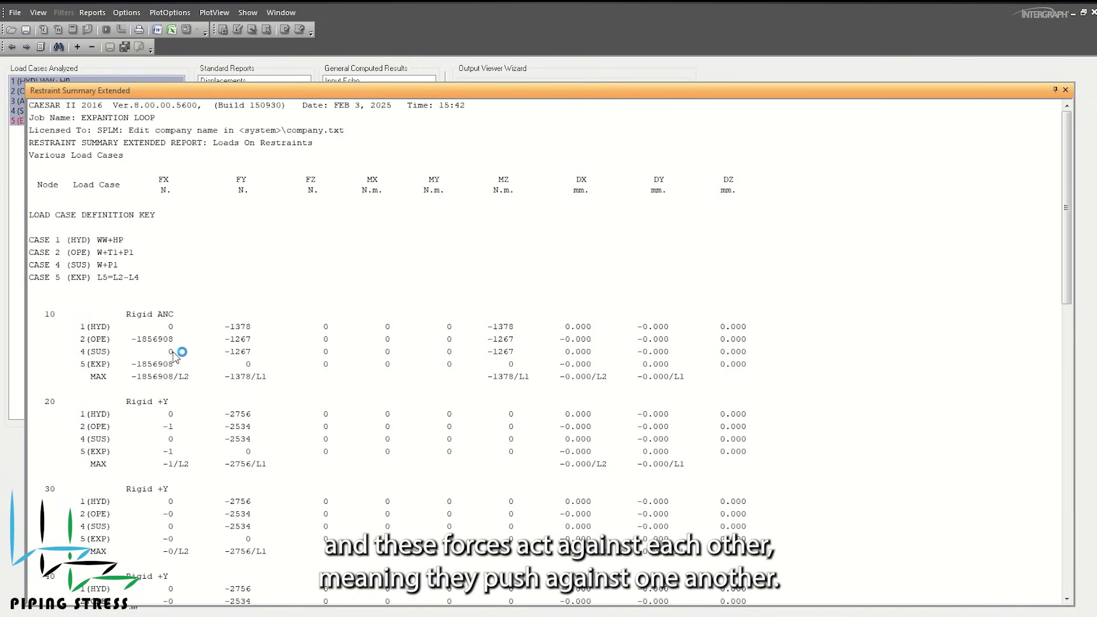
# Step: Check the restraint loads across the nodes and replace the anchor at node 10 with a +Y restraint with friction coefficient 0.4
pyautogui.scroll(-15, 308, 372)
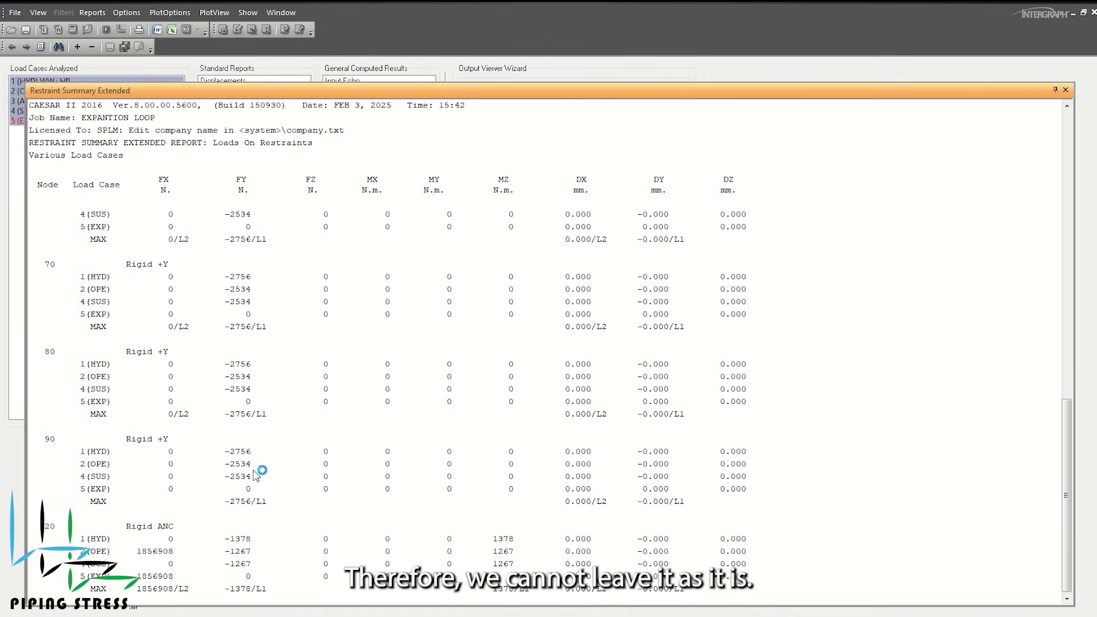
pyautogui.scroll(15, 294, 530)
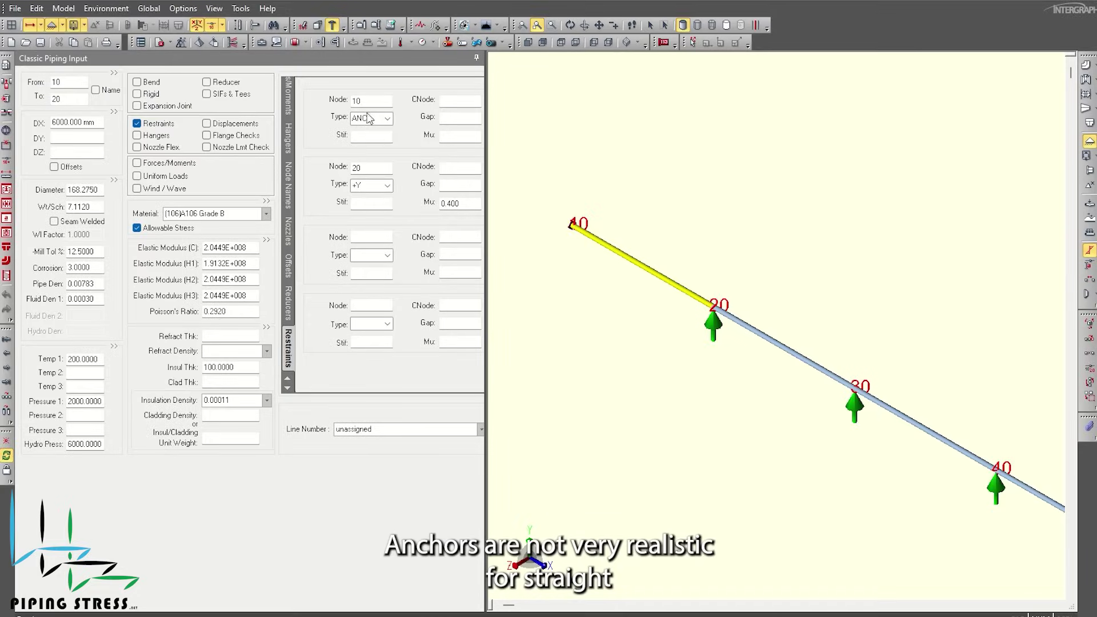
pyautogui.click(388, 119)
pyautogui.click(362, 192)
pyautogui.click(457, 136)
pyautogui.write('0.4')
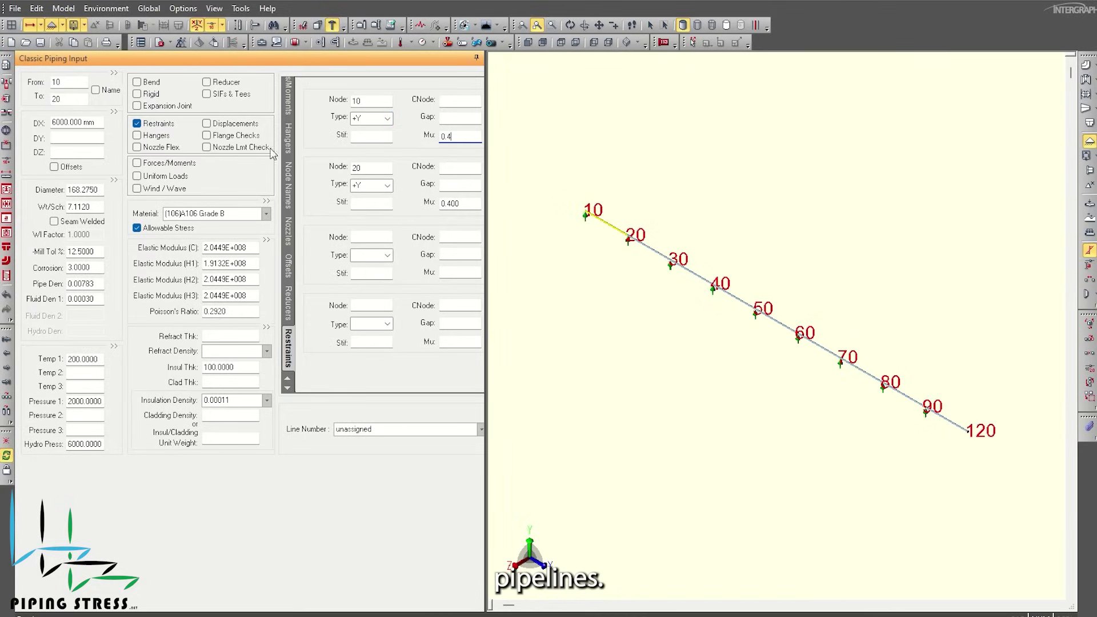
# Step: Change the anchor at node 120, the far end of the line, to a +Y restraint
pyautogui.press('pagedown')
pyautogui.press('pagedown')
pyautogui.press('pagedown')
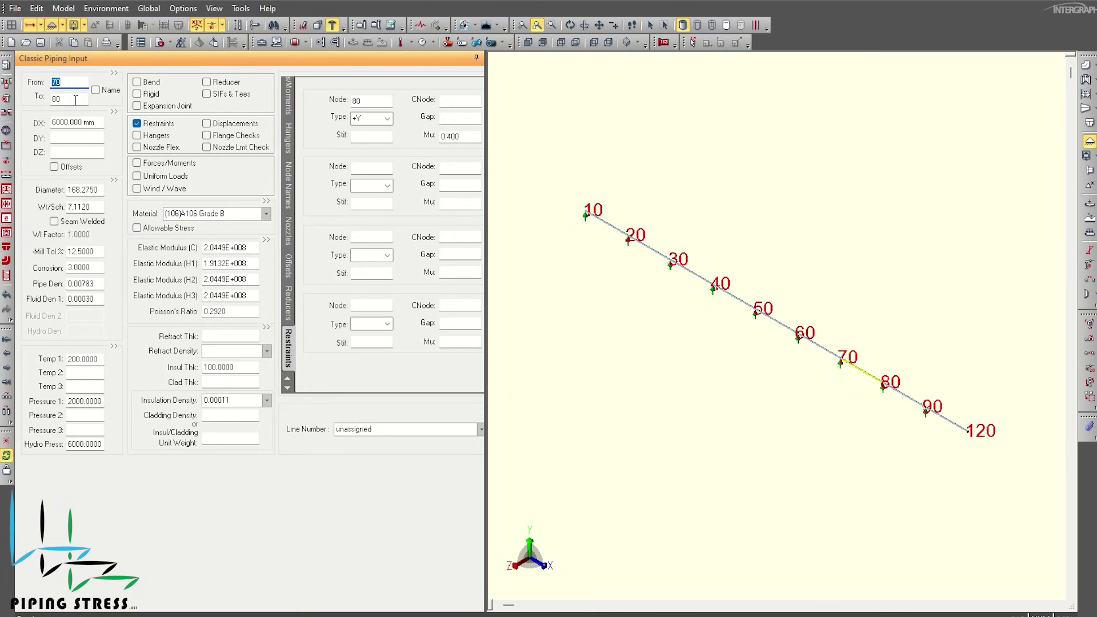
pyautogui.press('pagedown')
pyautogui.click(387, 118)
pyautogui.click(370, 190)
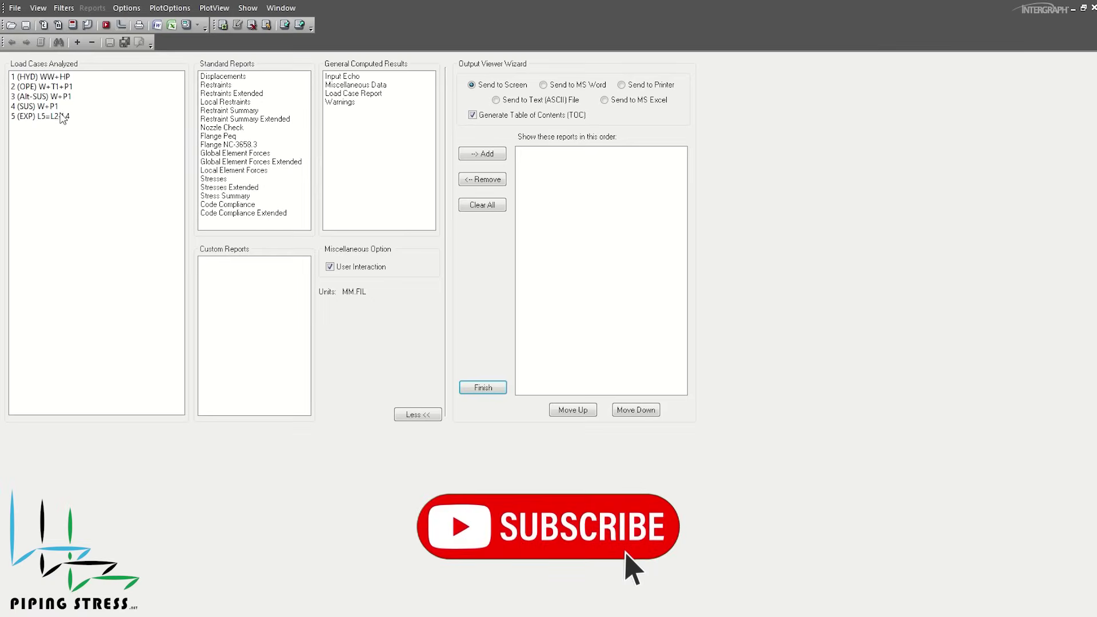
# Step: Generate the Restraint Summary Extended report on screen for all load cases and review the forces and DX displacements at every node
pyautogui.moveTo(49, 117); pyautogui.dragTo(50, 70)
pyautogui.click(282, 119)
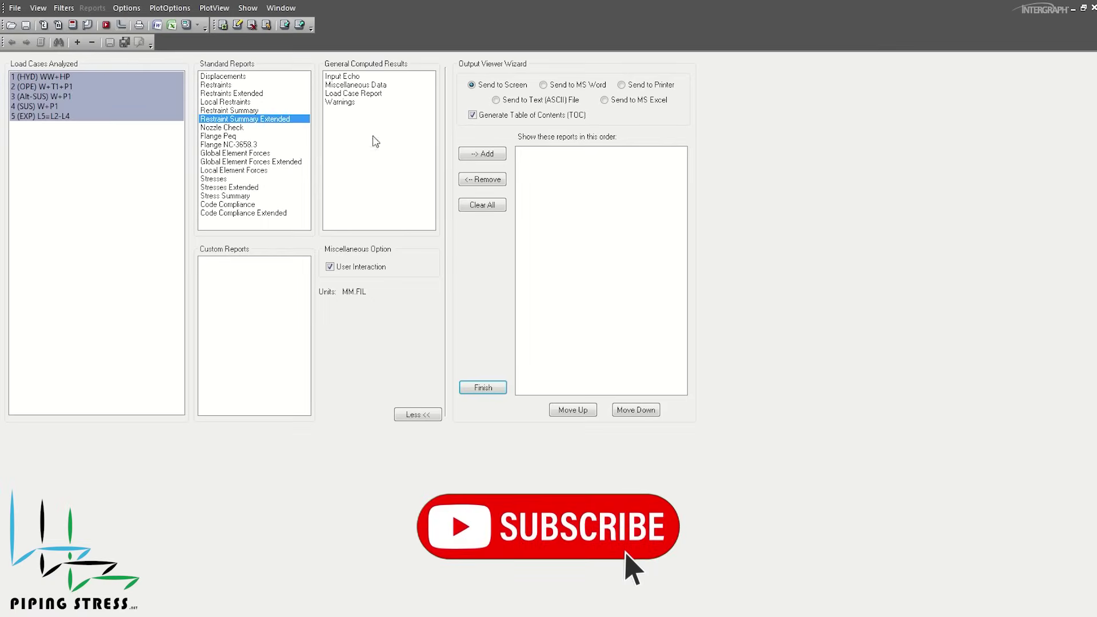
pyautogui.click(482, 154)
pyautogui.click(579, 151)
pyautogui.click(481, 387)
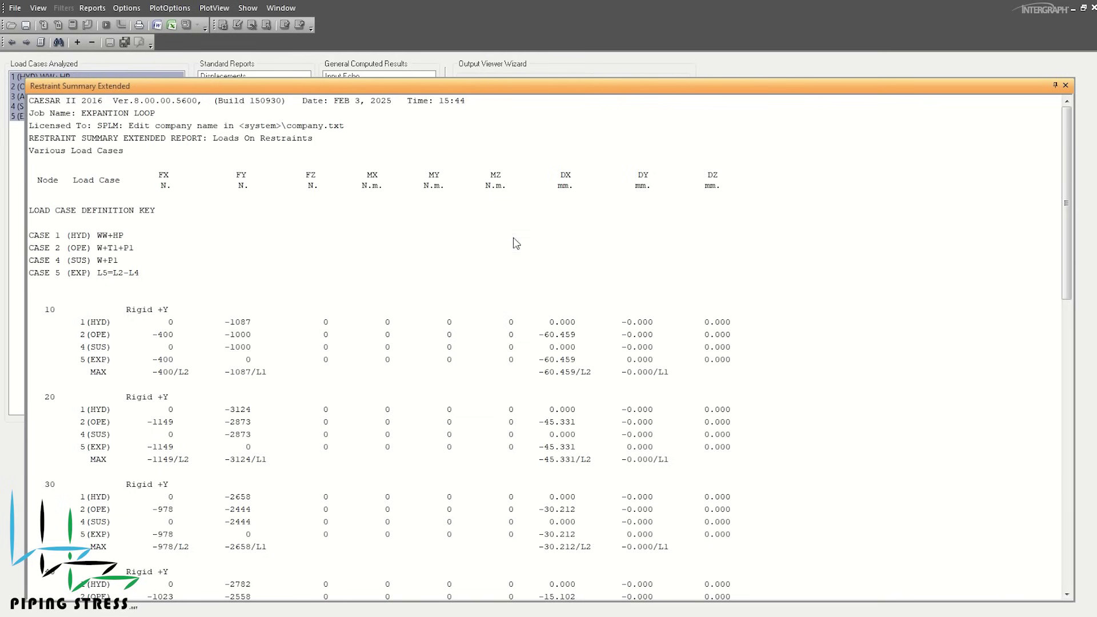
pyautogui.scroll(-8, 581, 360)
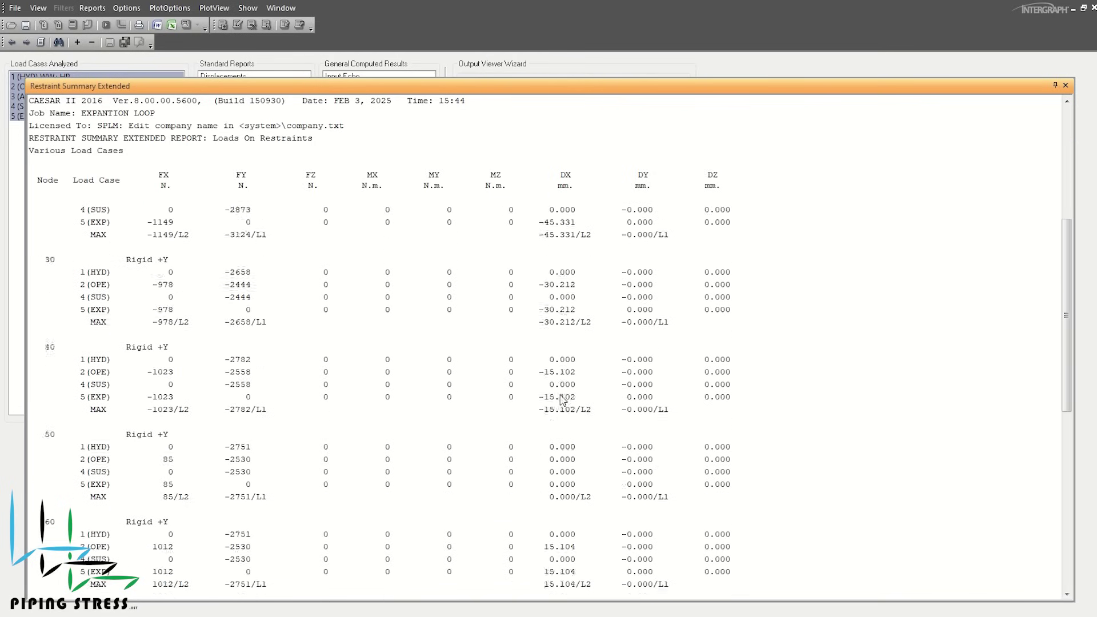
pyautogui.scroll(-7, 541, 421)
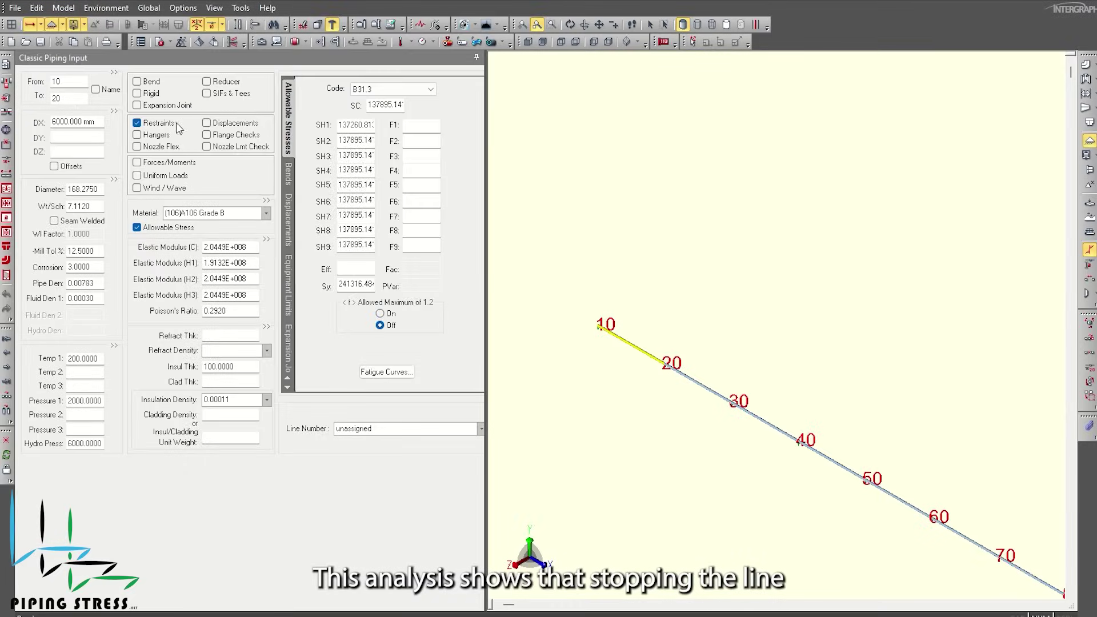
# Step: Add a second restraint at node 50 on element 40-50, of type X with a gap of 2
pyautogui.click(179, 128)
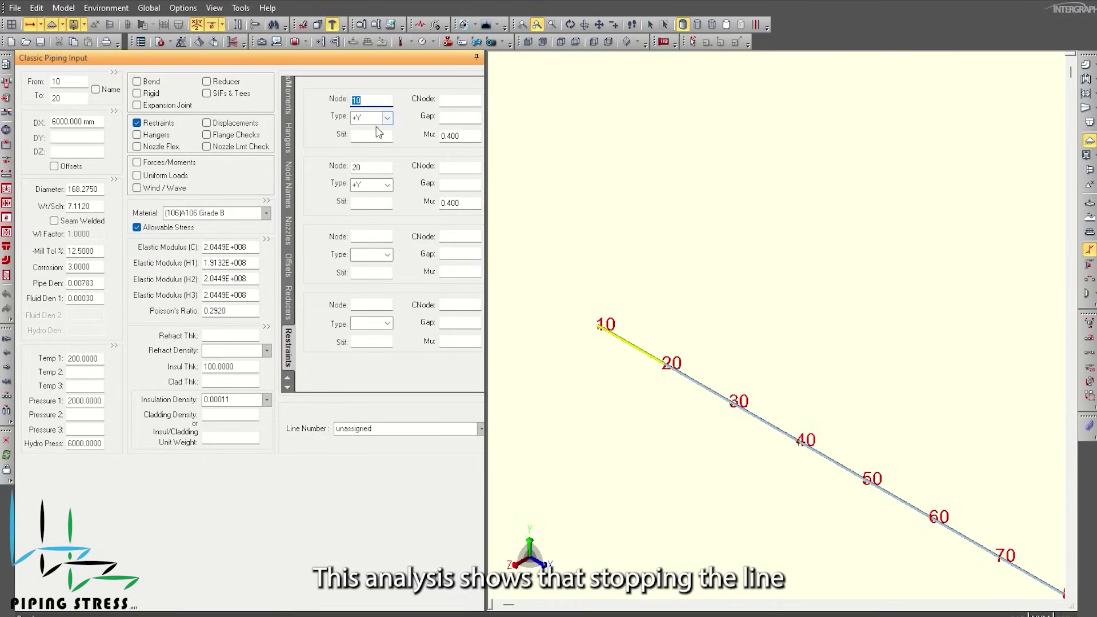
pyautogui.scroll(-2, 669, 337)
pyautogui.scroll(2, 849, 465)
pyautogui.doubleClick(75, 99)
pyautogui.press('pagedown')
pyautogui.press('pagedown')
pyautogui.press('pagedown')
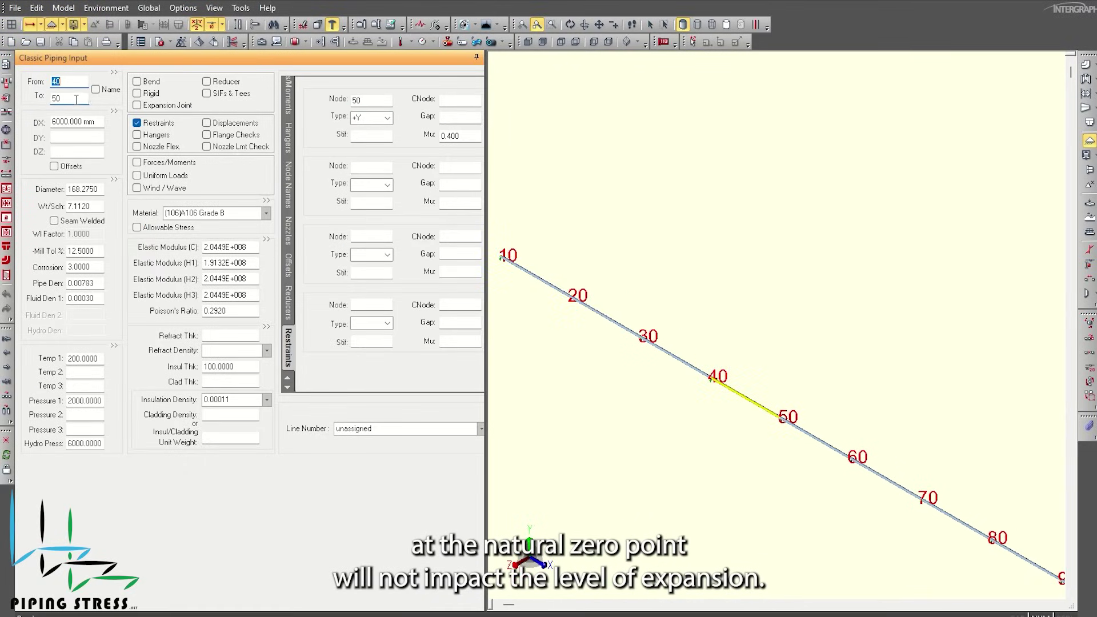
pyautogui.click(372, 169)
pyautogui.write('50')
pyautogui.press('Tab')
pyautogui.press('Tab')
pyautogui.write('2')
pyautogui.press('Tab')
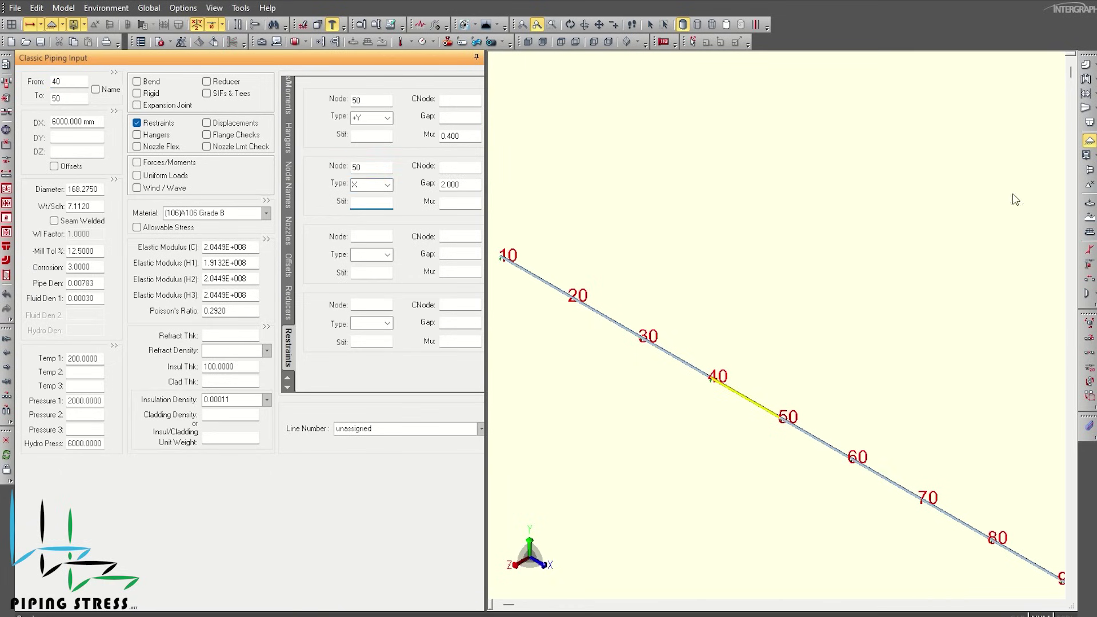
# Step: Check the remaining elements up to node 90 and run the static analysis of the updated pipeline
pyautogui.press('pagedown')
pyautogui.press('pagedown')
pyautogui.press('pagedown')
pyautogui.press('pagedown')
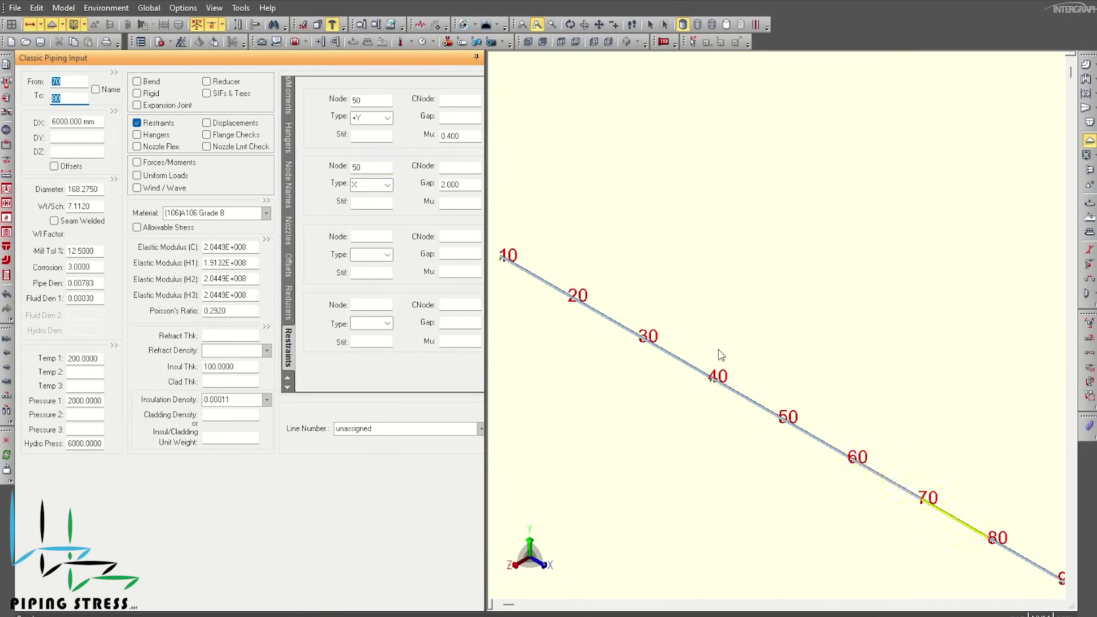
pyautogui.scroll(2, 978, 510)
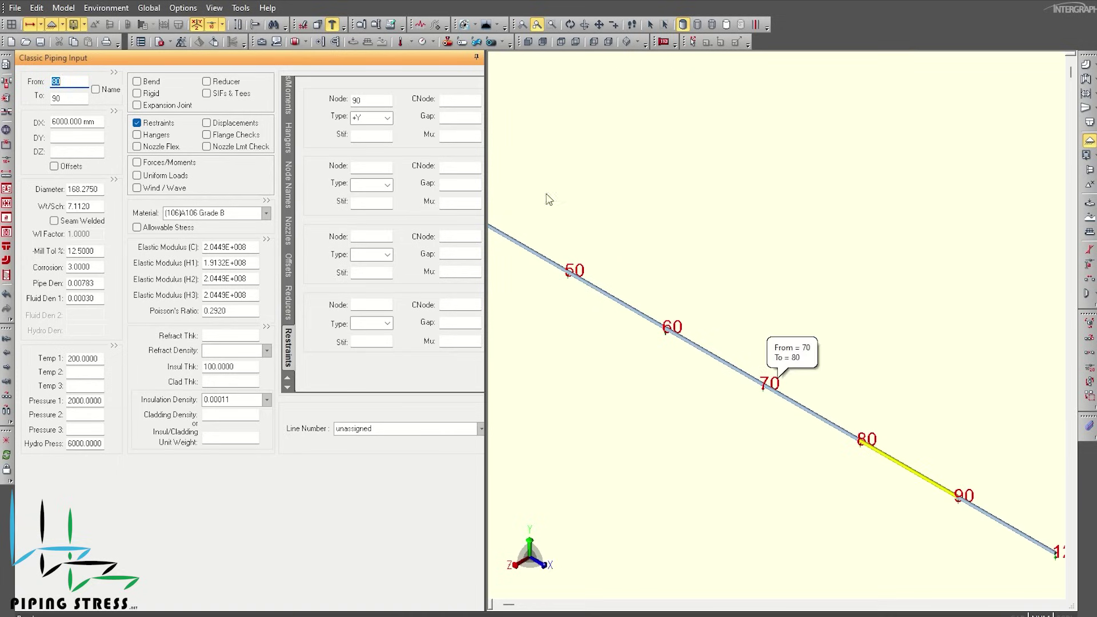
pyautogui.click(181, 42)
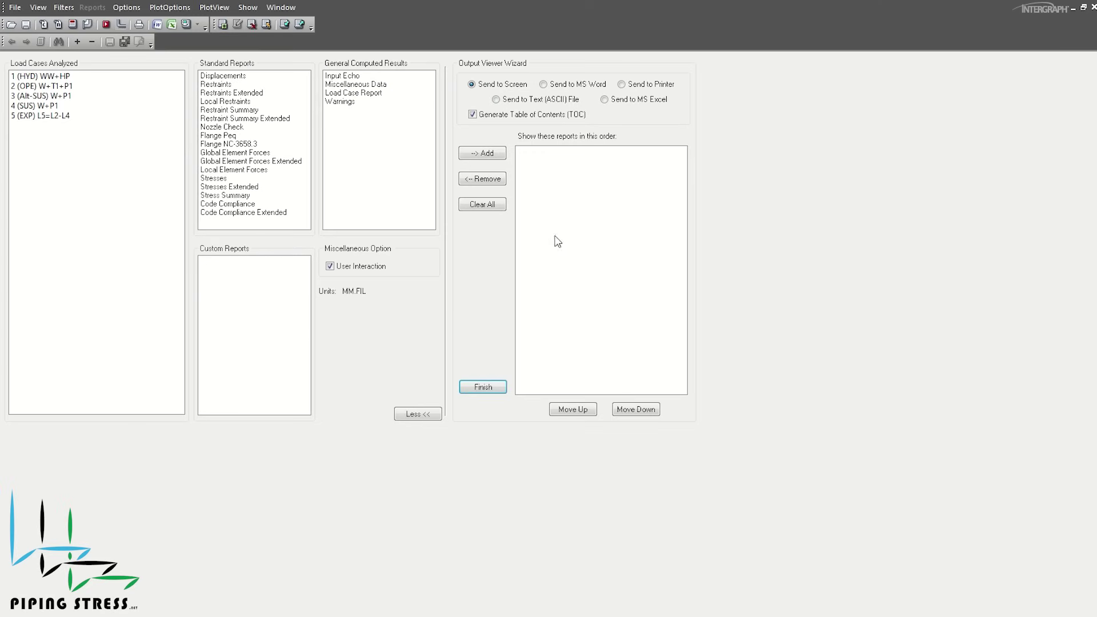
# Step: Produce the Restraint Summary Extended report for all five load cases and compare the axial forces and displacements around node 50
pyautogui.moveTo(166, 115); pyautogui.dragTo(36, 73)
pyautogui.click(246, 118)
pyautogui.click(490, 154)
pyautogui.click(493, 389)
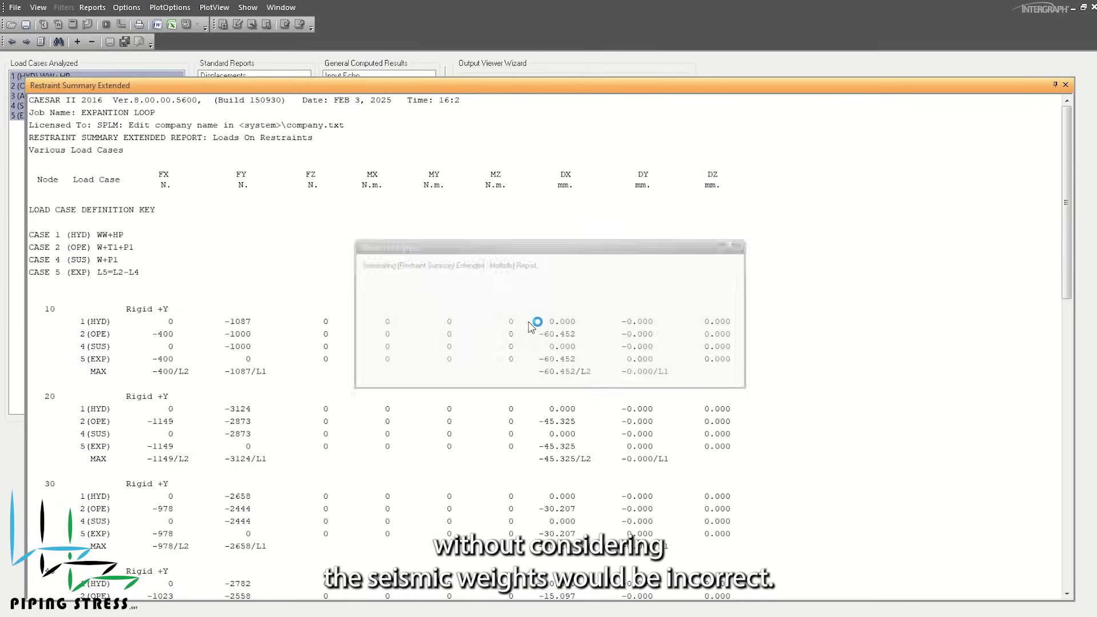
pyautogui.scroll(-20, 550, 363)
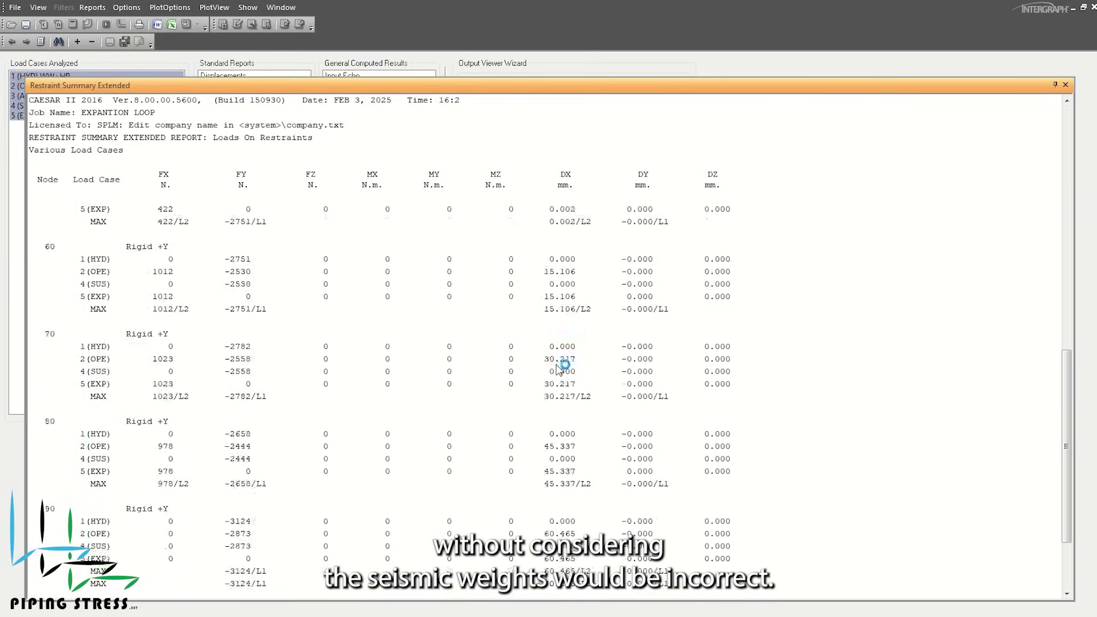
pyautogui.scroll(7, 540, 503)
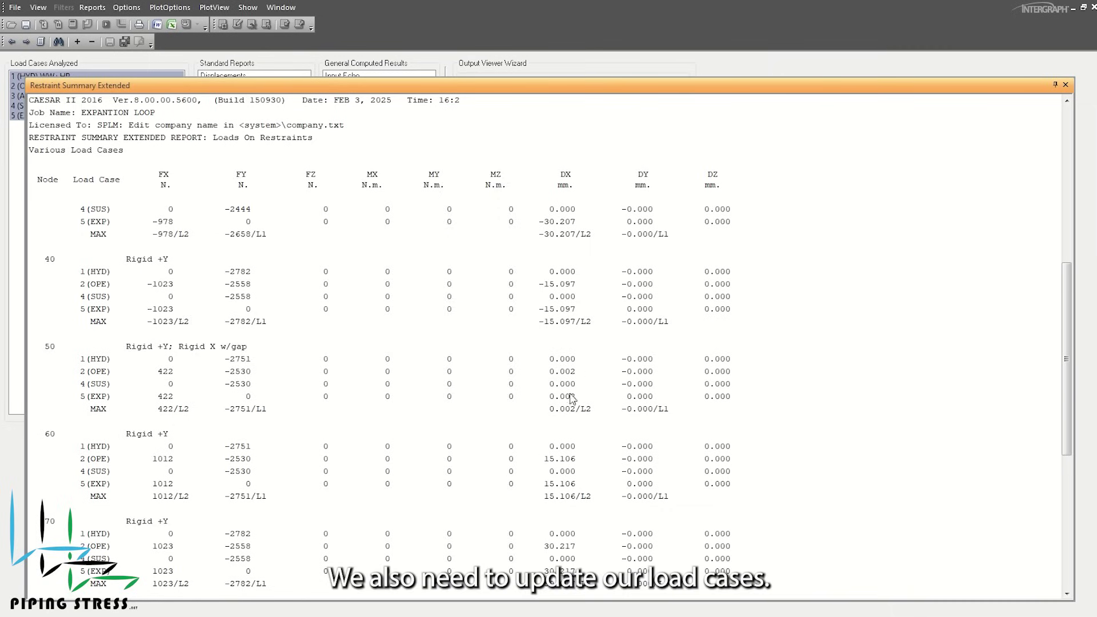
pyautogui.scroll(7, 542, 465)
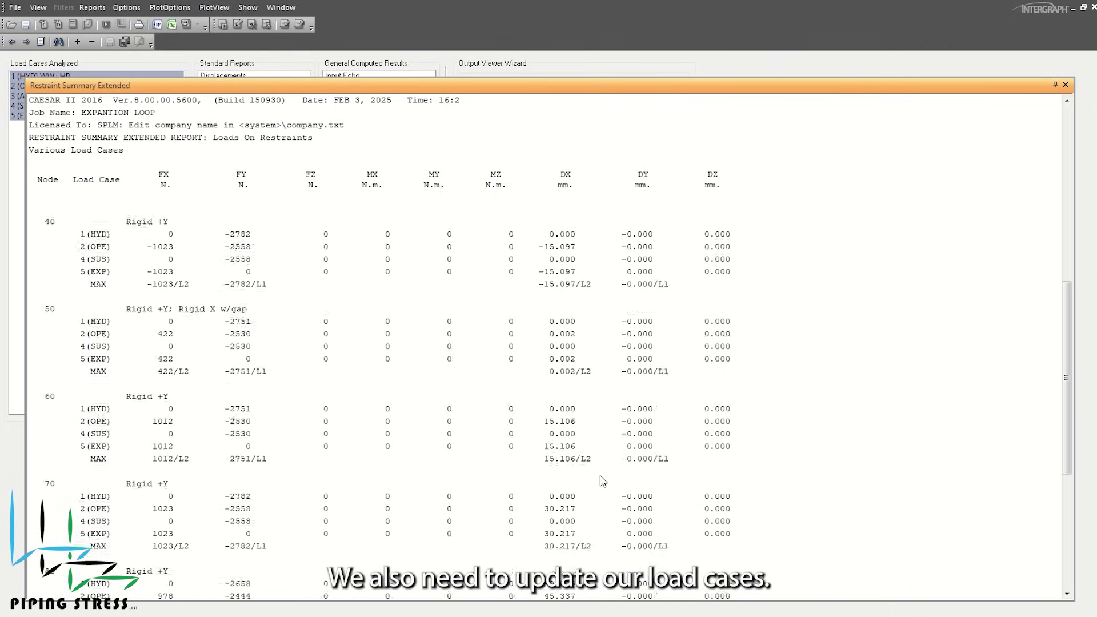
# Step: Close the restraint report and examine the pipeline's nodes and supports in the 3D output plot
pyautogui.click(1065, 84)
pyautogui.click(121, 24)
pyautogui.scroll(-2, 543, 360)
pyautogui.scroll(5, 541, 360)
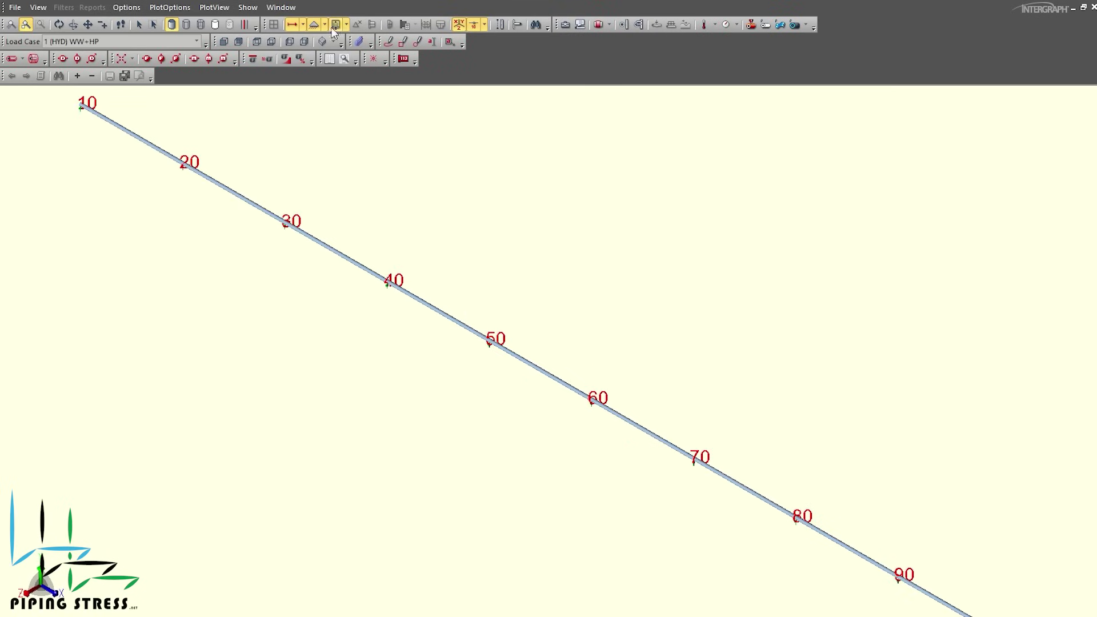
pyautogui.click(303, 25)
pyautogui.click(309, 41)
pyautogui.scroll(-2, 529, 379)
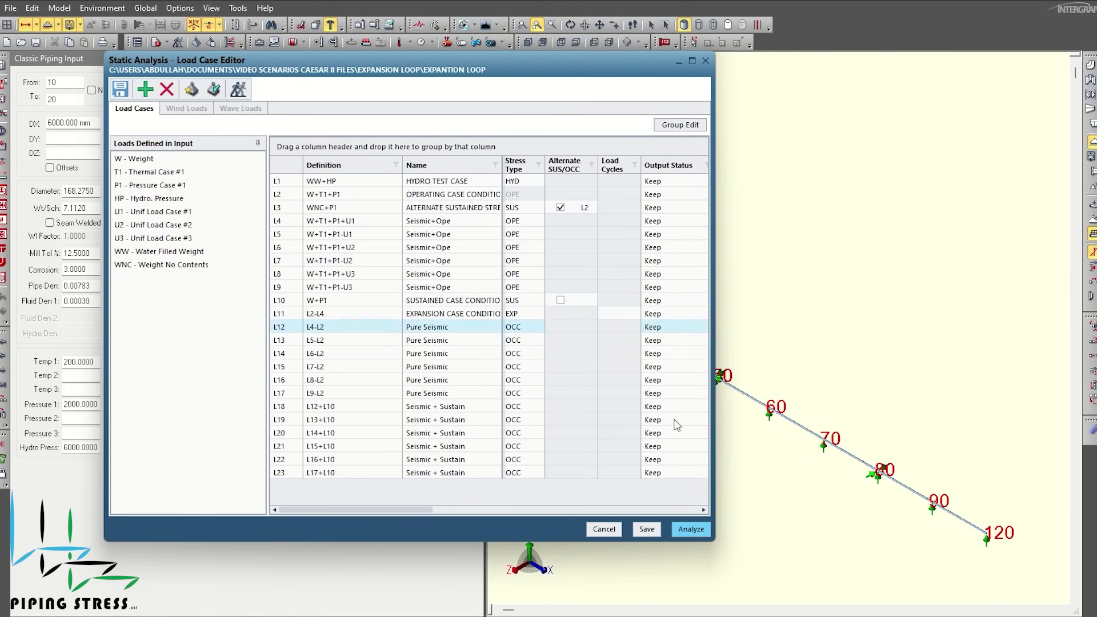
# Step: Leave the load case editor without analyzing and examine the restraints at nodes 30, 50 and 80 in the model
pyautogui.click(609, 529)
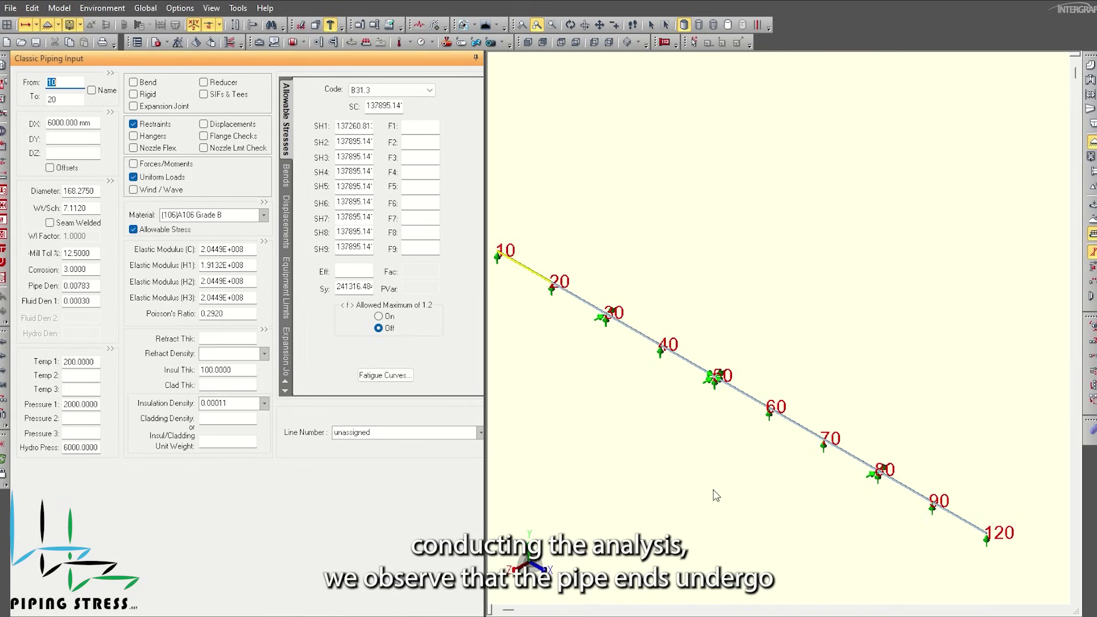
pyautogui.scroll(4, 713, 384)
pyautogui.scroll(-3, 712, 398)
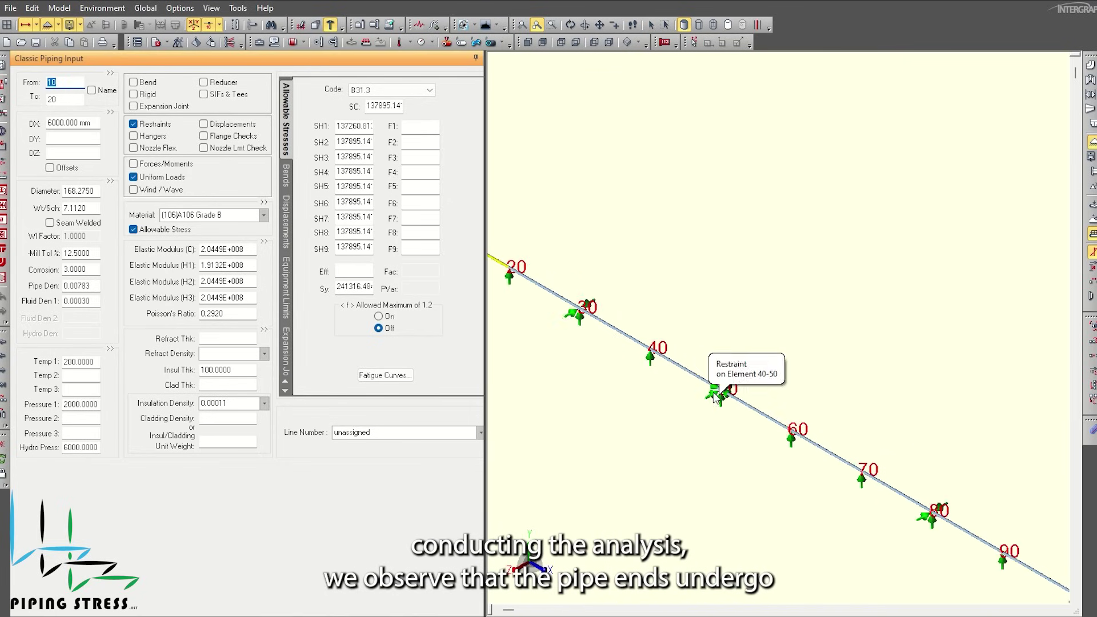
pyautogui.scroll(-2, 571, 286)
pyautogui.scroll(-1, 846, 377)
pyautogui.scroll(3, 810, 469)
pyautogui.scroll(-2, 810, 469)
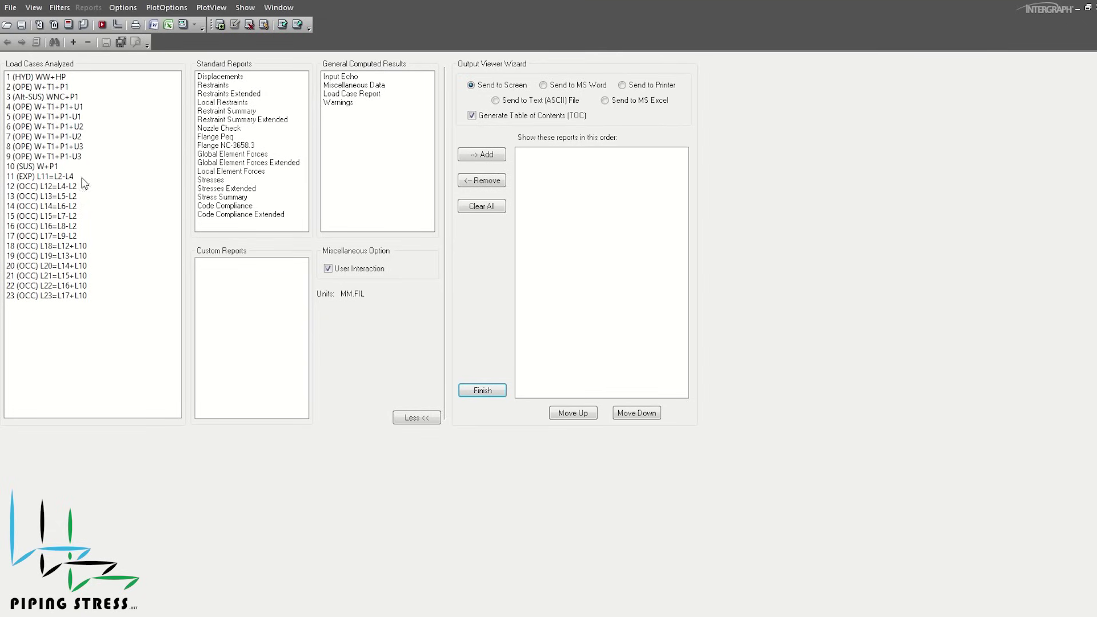
# Step: Generate the Restraint Summary Extended report for load cases 1 to 10 and review the loads and DX and DZ displacements
pyautogui.moveTo(64, 167); pyautogui.dragTo(57, 78)
pyautogui.click(242, 120)
pyautogui.click(482, 154)
pyautogui.click(482, 391)
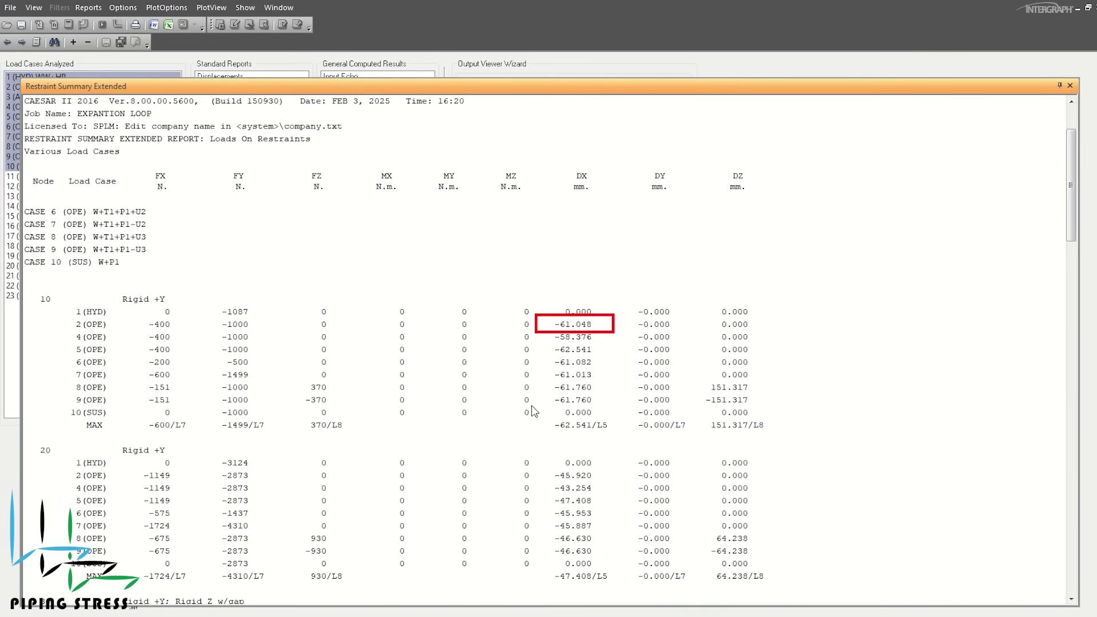
pyautogui.scroll(-5, 532, 410)
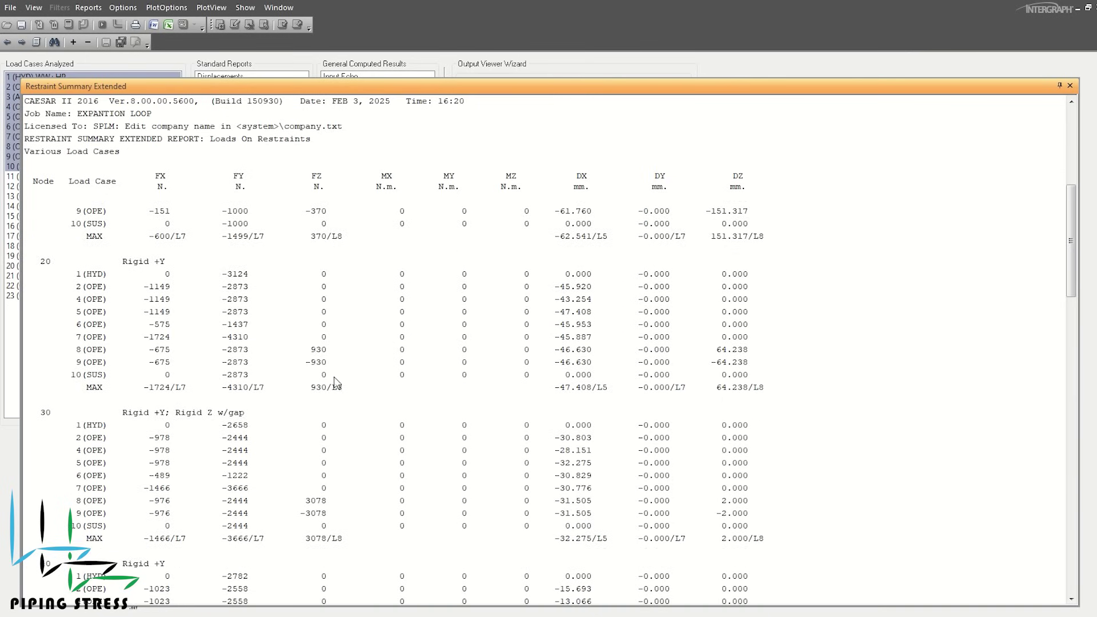
pyautogui.scroll(-4, 343, 357)
pyautogui.scroll(-9, 453, 394)
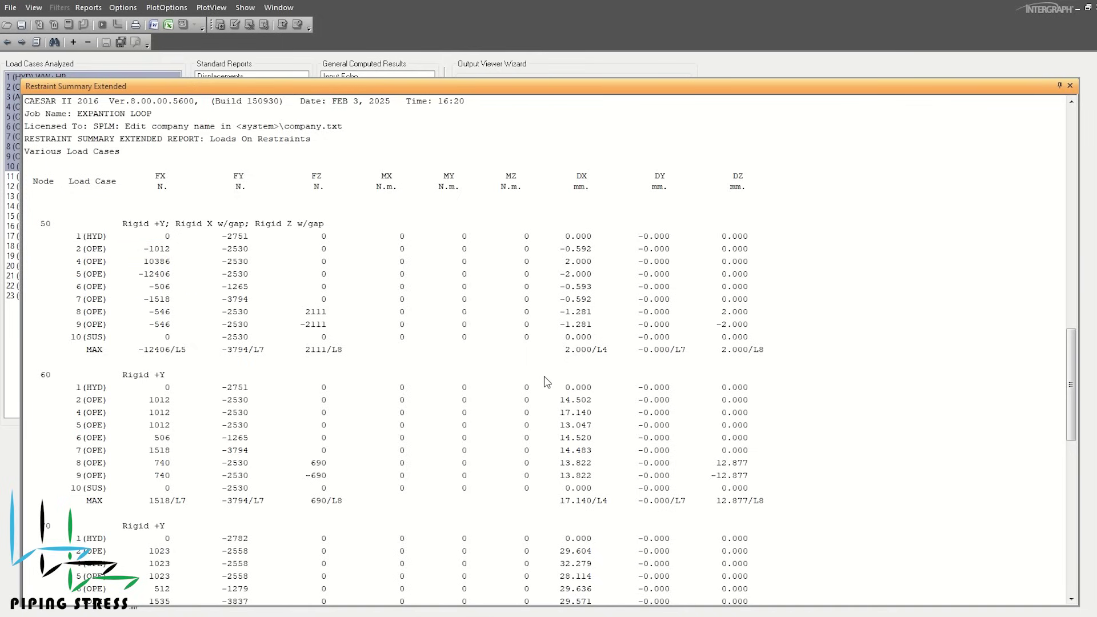
pyautogui.scroll(-11, 742, 440)
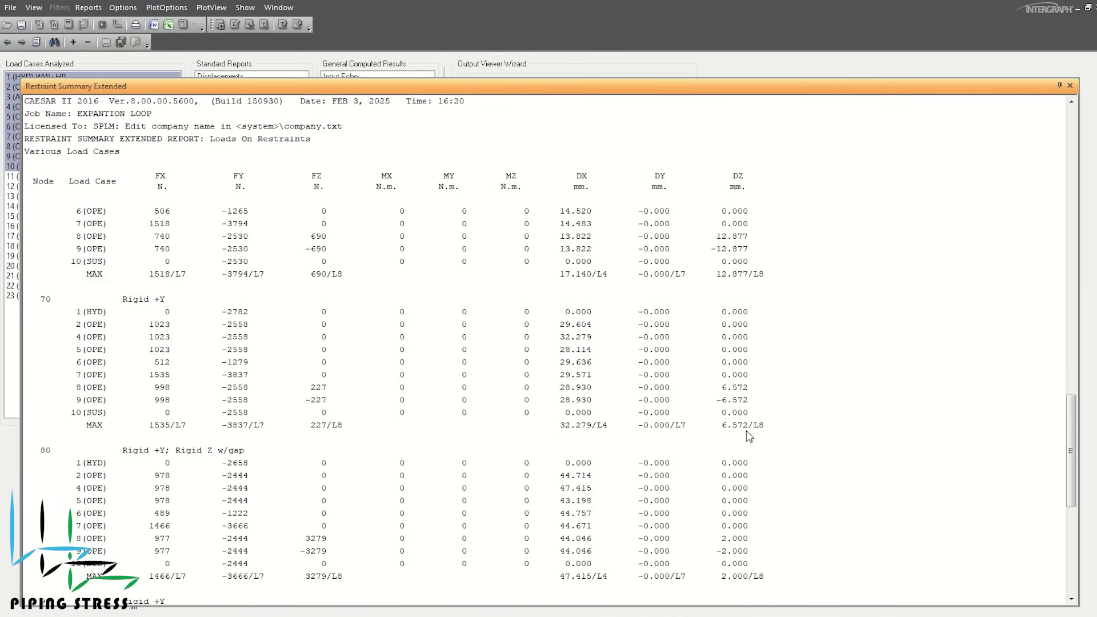
pyautogui.scroll(-3, 745, 448)
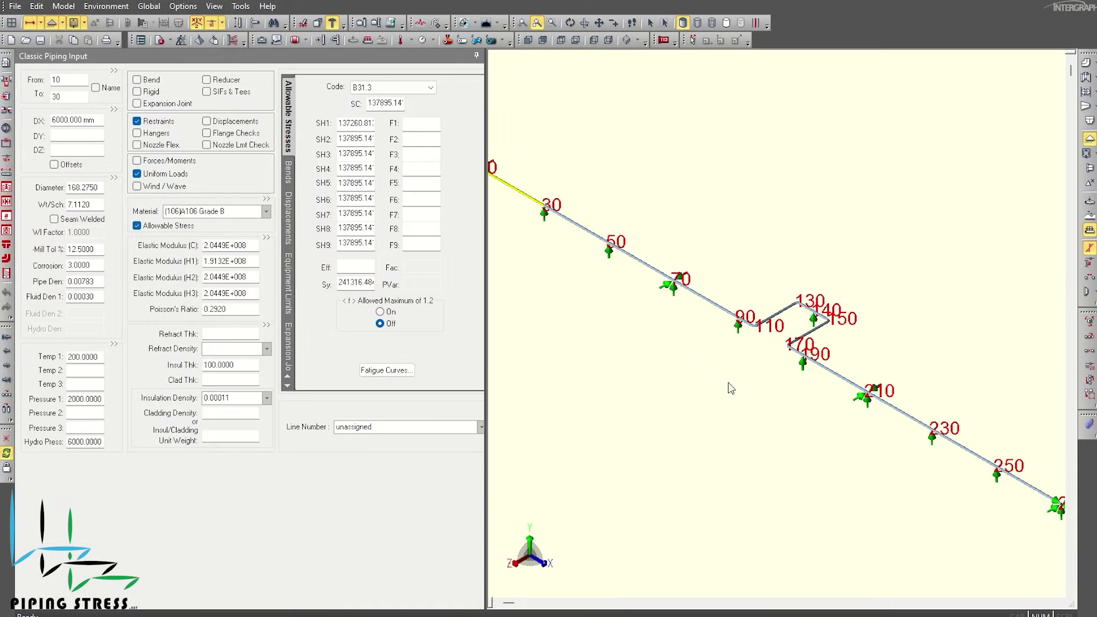
# Step: Examine the expansion loop between nodes 110 and 170 and the restraints along the line to node 270
pyautogui.scroll(-2, 733, 283)
pyautogui.scroll(3, 549, 212)
pyautogui.click(549, 212)
pyautogui.scroll(-3, 549, 211)
pyautogui.scroll(3, 979, 469)
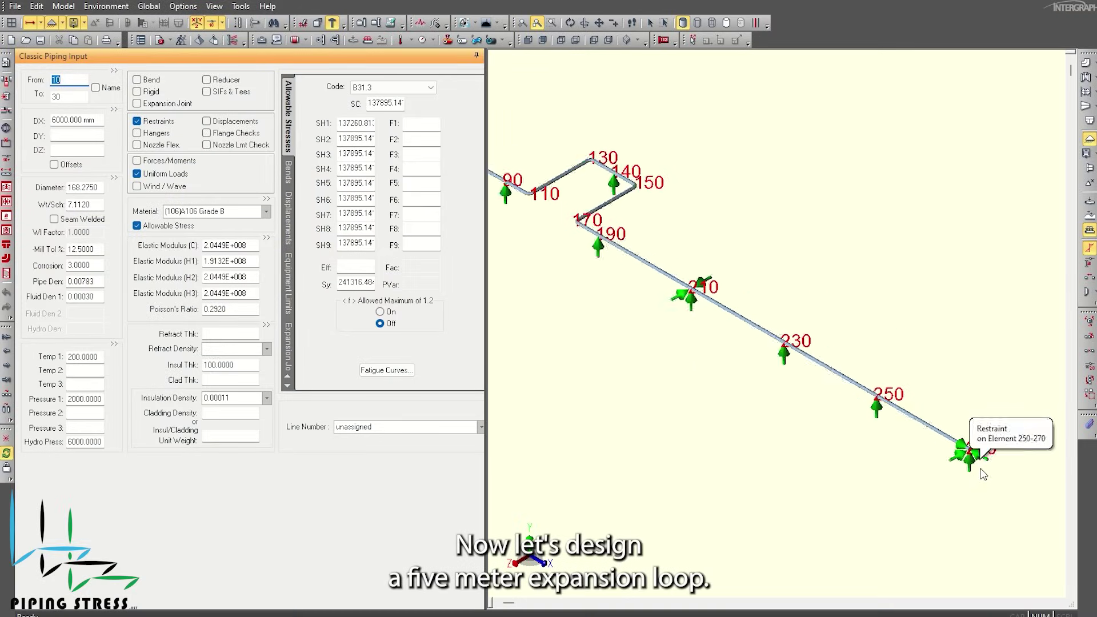
pyautogui.scroll(-4, 983, 474)
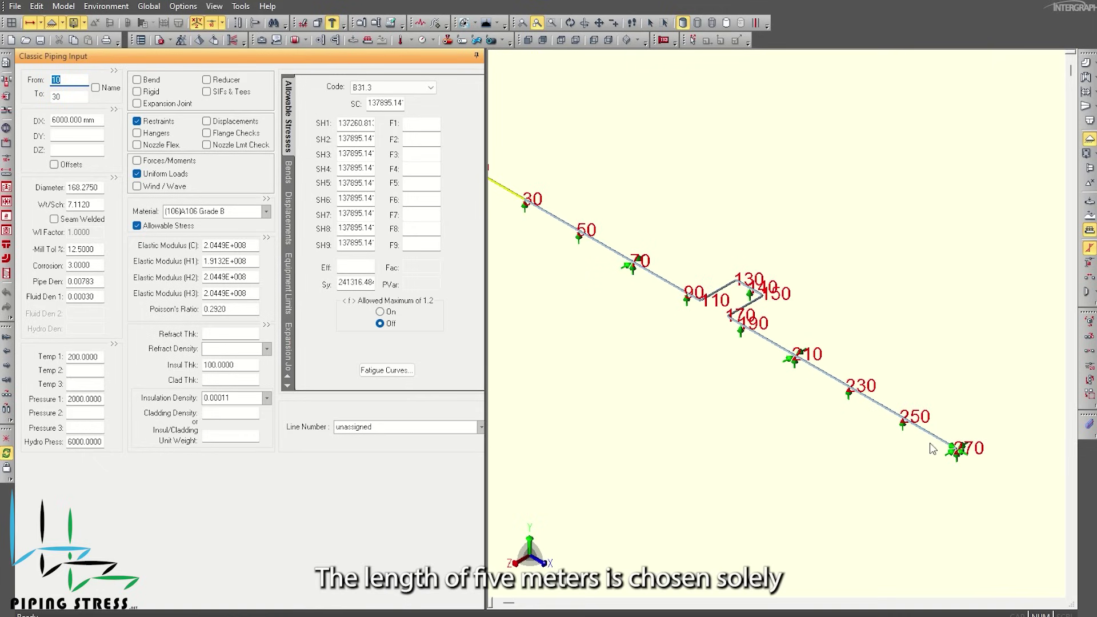
# Step: Analyze the expansion loop model with its 23 static load cases, continuing despite the undefined D1 load
pyautogui.click(200, 39)
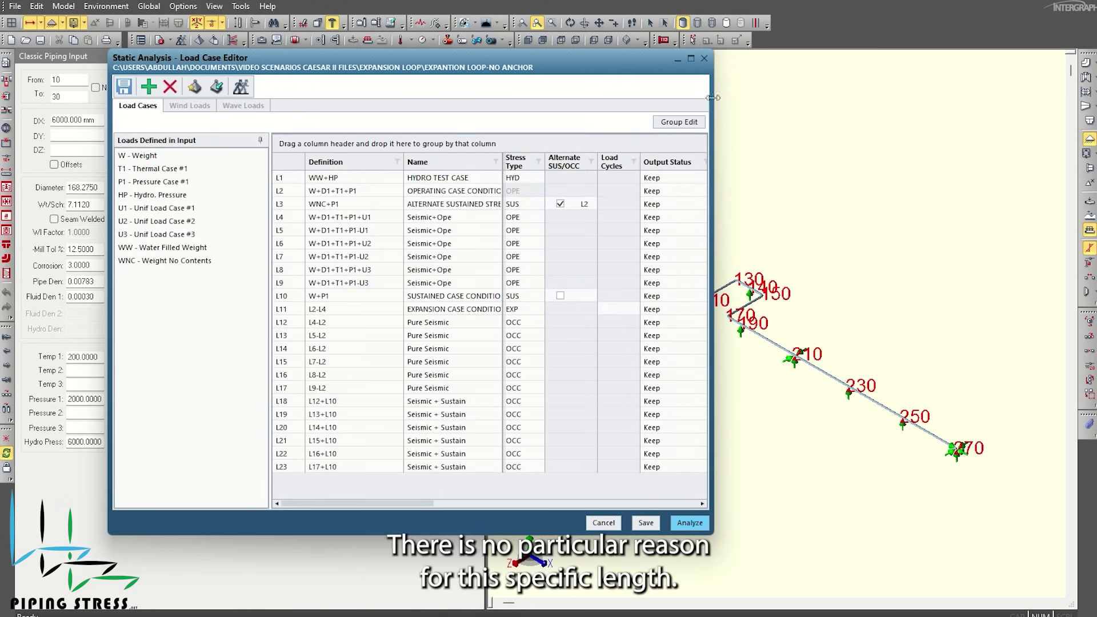
pyautogui.click(682, 521)
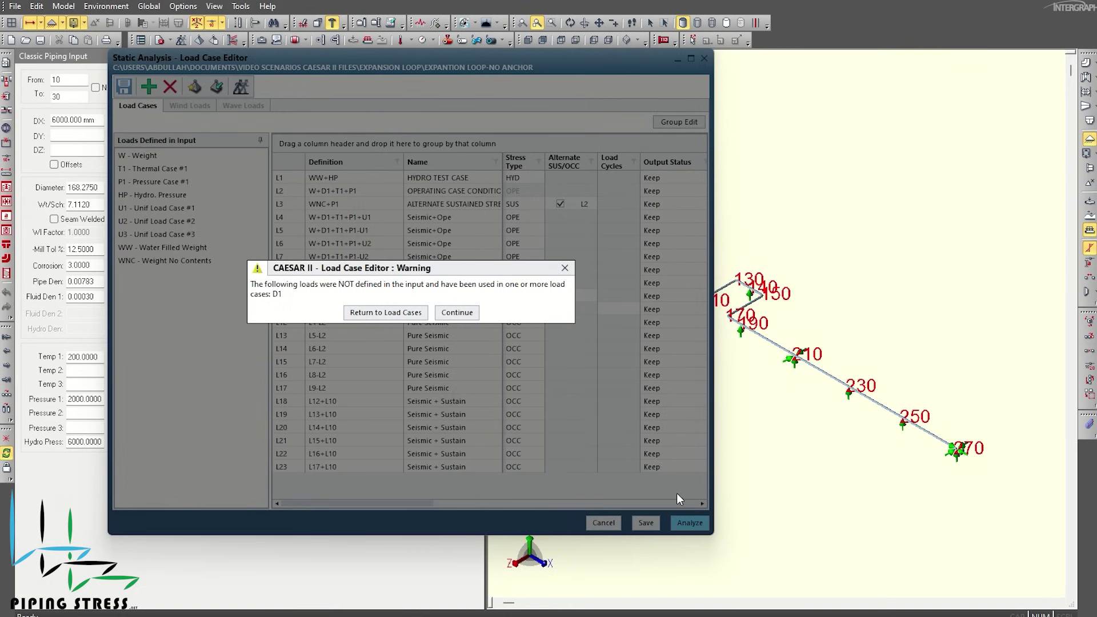
pyautogui.click(389, 315)
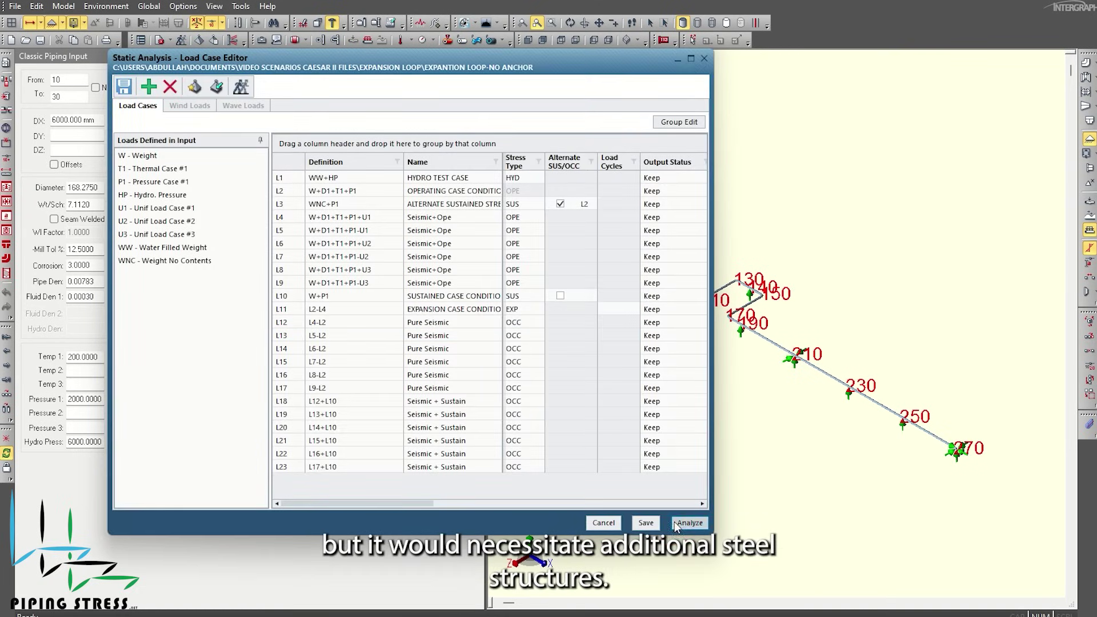
pyautogui.click(677, 524)
pyautogui.click(457, 318)
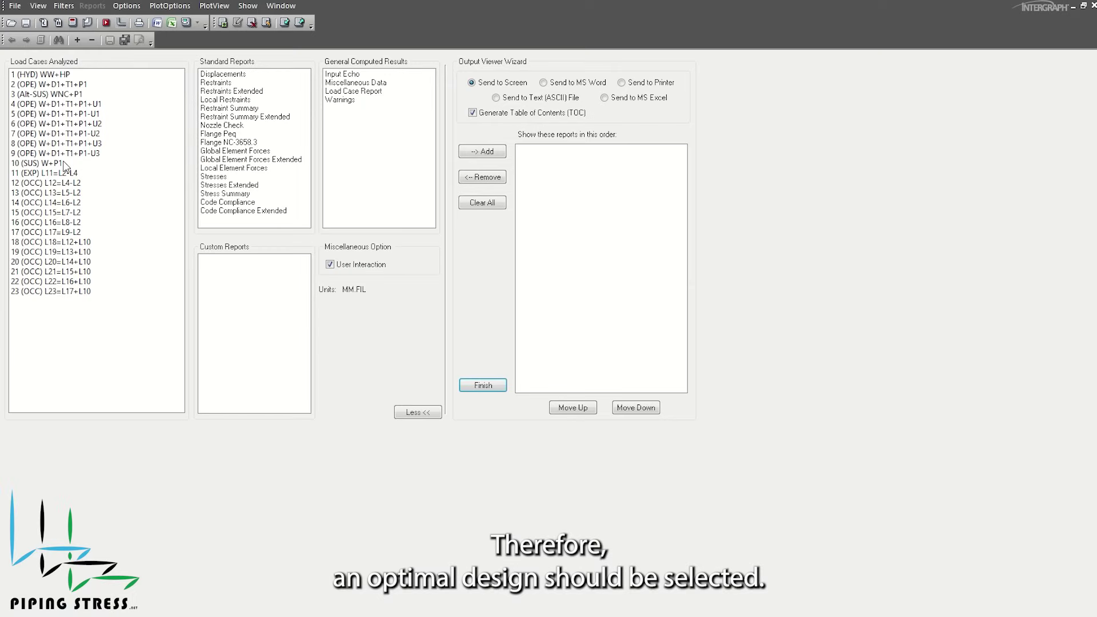
# Step: Generate the Restraint Summary Extended report for load cases 1 to 10 of the expansion loop model
pyautogui.moveTo(64, 166); pyautogui.dragTo(63, 74)
pyautogui.click(268, 117)
pyautogui.click(482, 151)
pyautogui.click(484, 385)
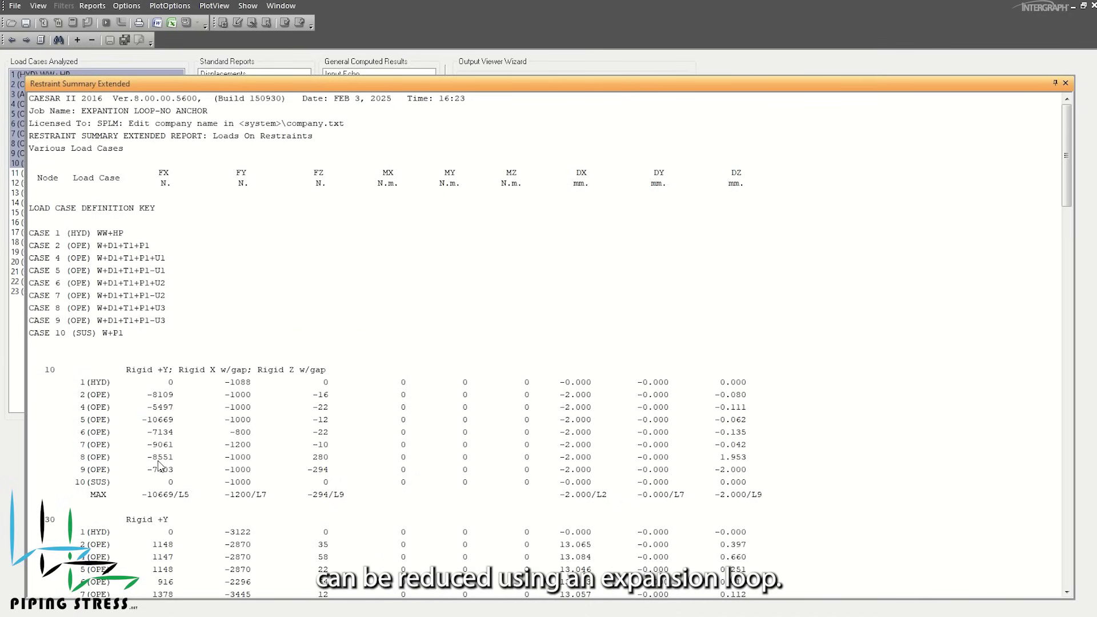
# Step: Review the restraint loads and DX and DZ displacements at the supports along the expansion loop line in the Restraint Summary Extended report
pyautogui.scroll(-15, 174, 451)
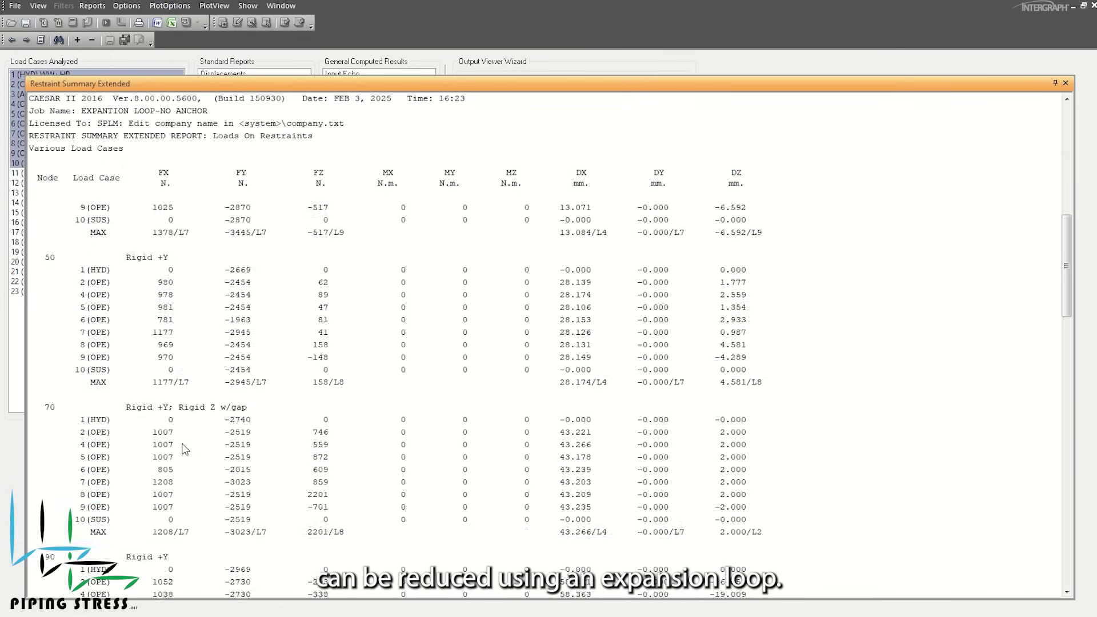
pyautogui.scroll(-20, 184, 449)
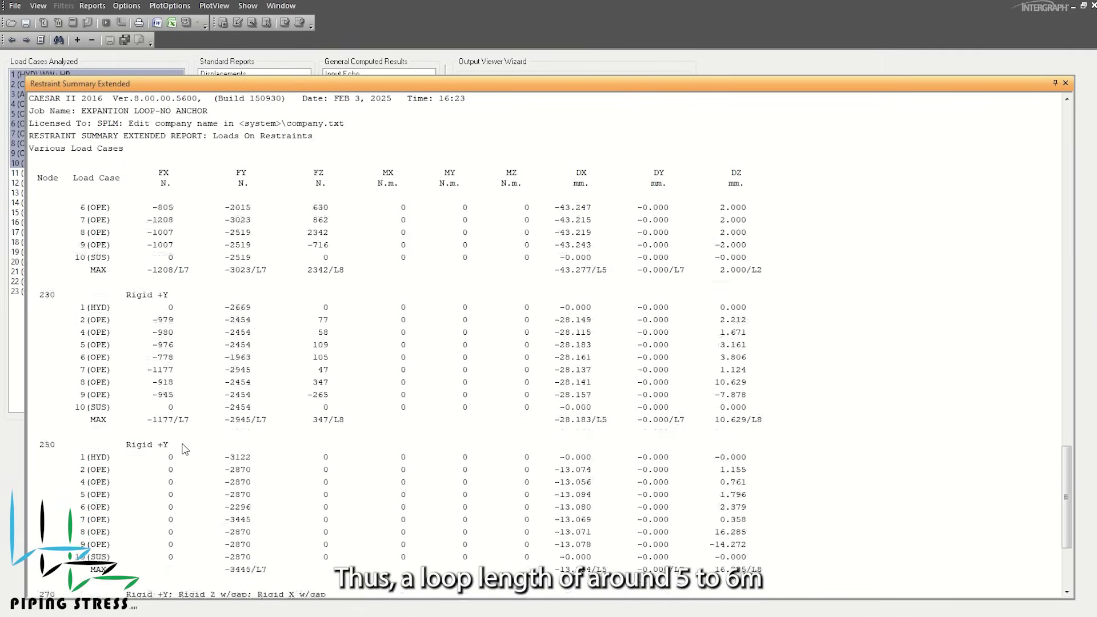
pyautogui.scroll(15, 252, 417)
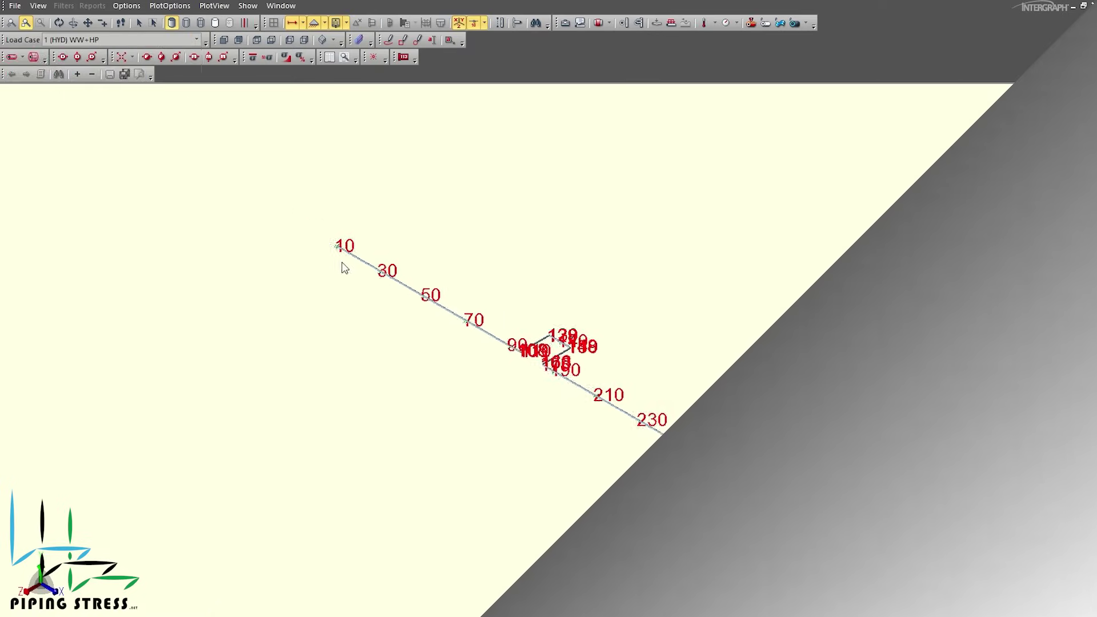
# Step: Plot the expansion loop's deflected shape in top view for load case 2 W+D1+T1+P1 and load case 8 W+D1+T1+P1+U3
pyautogui.click(131, 39)
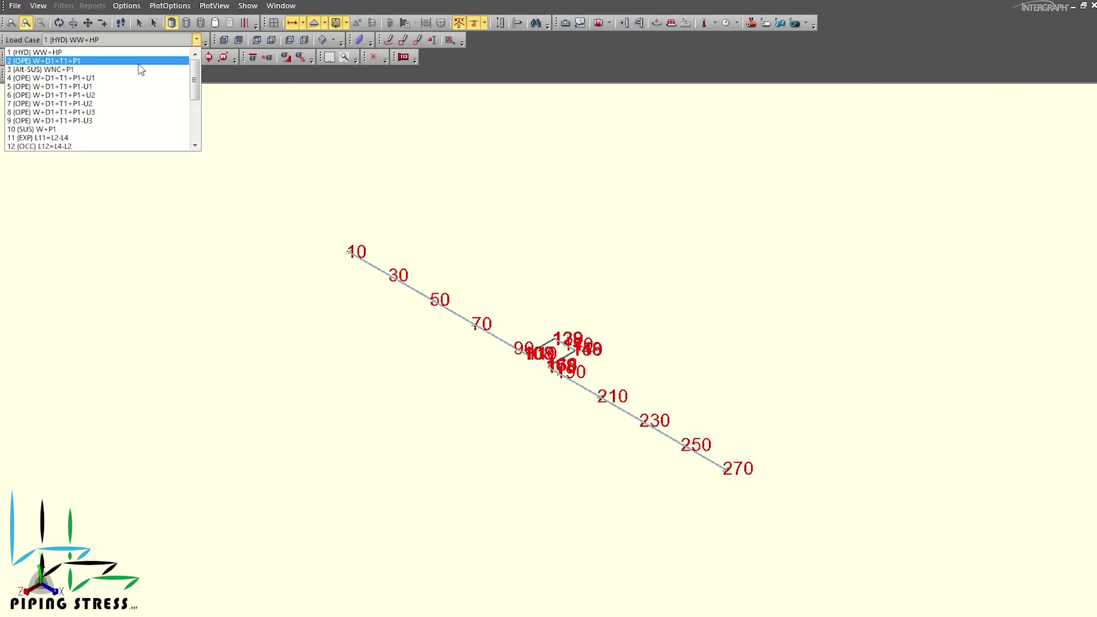
pyautogui.click(120, 61)
pyautogui.click(14, 56)
pyautogui.click(22, 56)
pyautogui.click(66, 87)
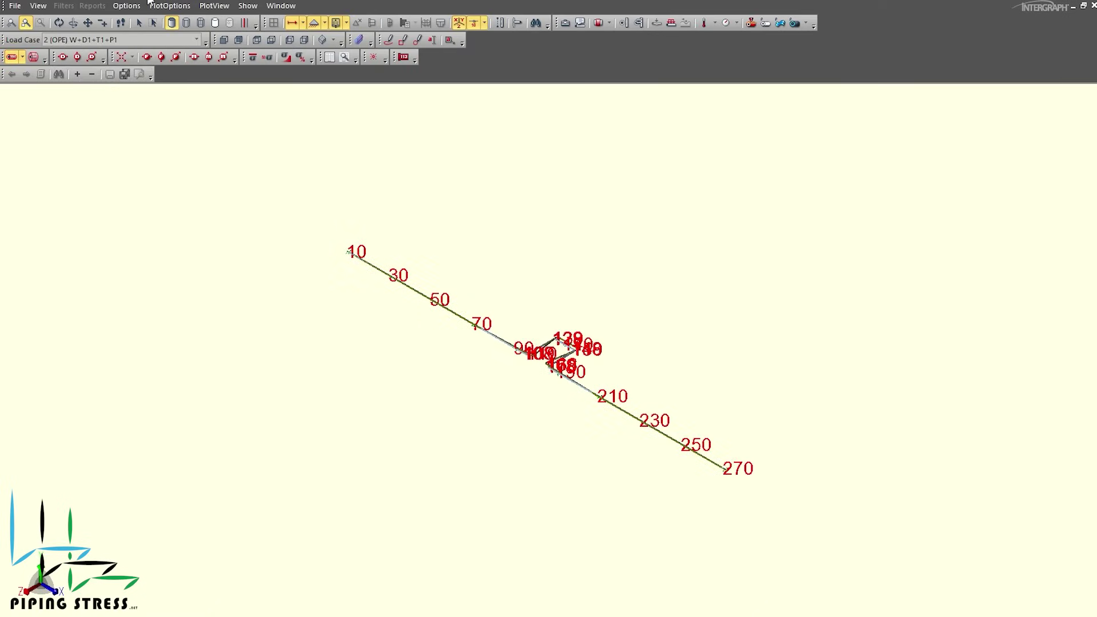
pyautogui.click(458, 23)
pyautogui.click(257, 40)
pyautogui.scroll(5, 558, 368)
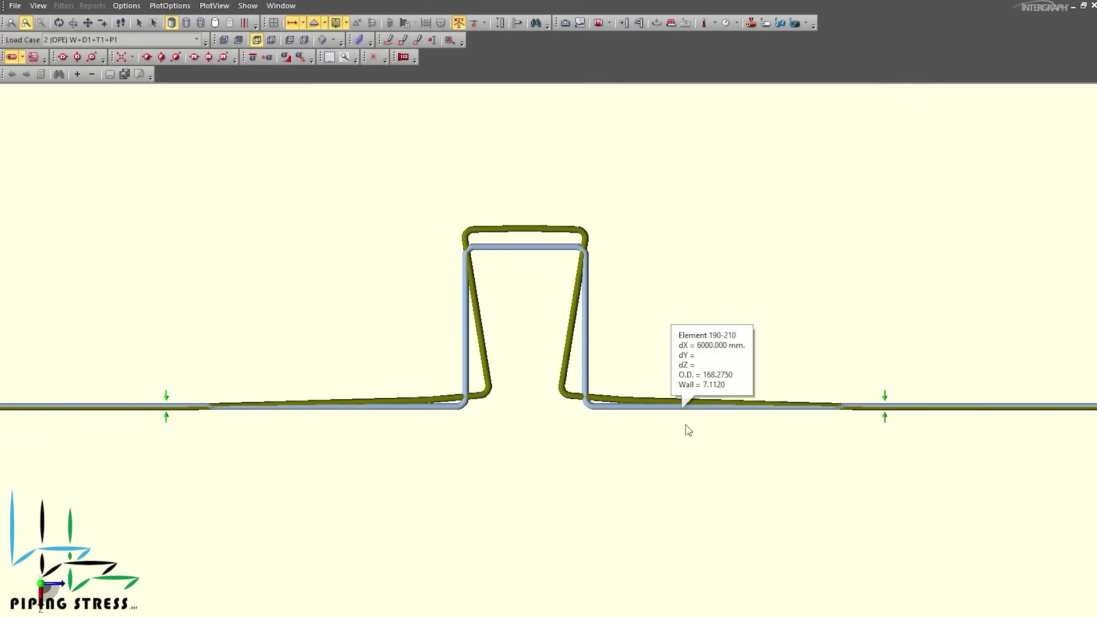
pyautogui.click(196, 40)
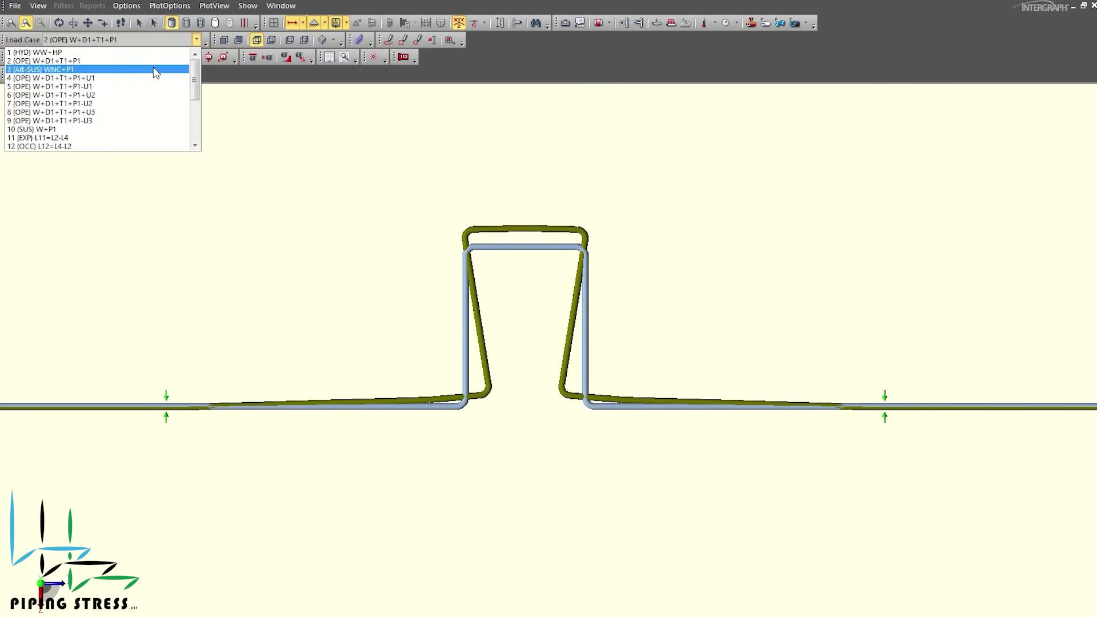
pyautogui.click(137, 112)
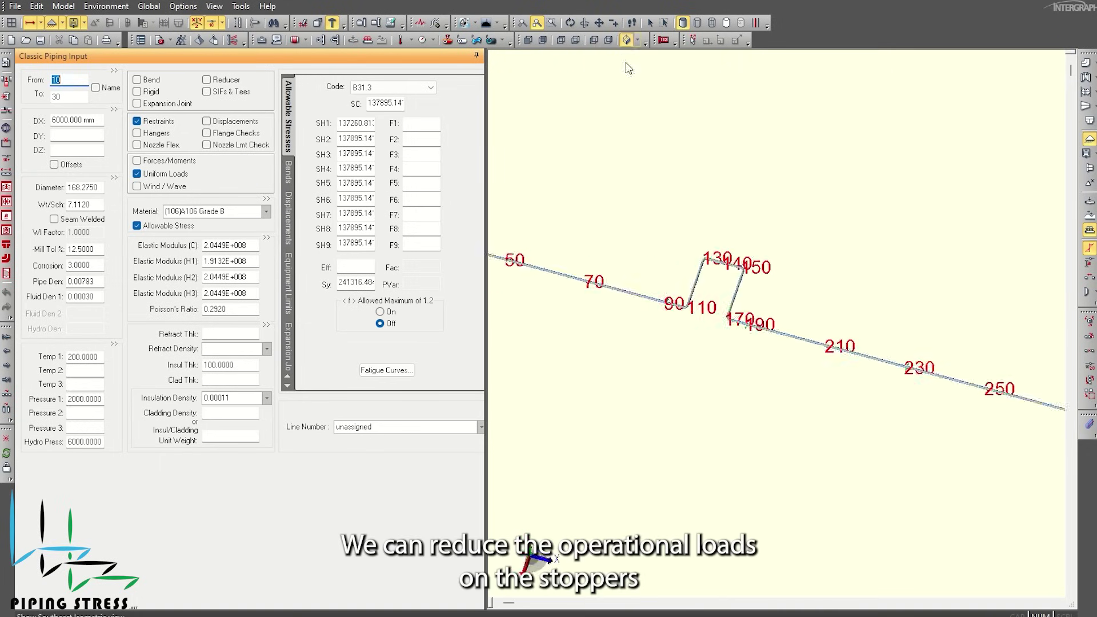
# Step: Lengthen the loop leg from node 110 to 130 by setting its DZ to -6000 mm
pyautogui.press('pagedown')
pyautogui.press('pagedown')
pyautogui.press('pagedown')
pyautogui.press('pagedown')
pyautogui.press('pagedown')
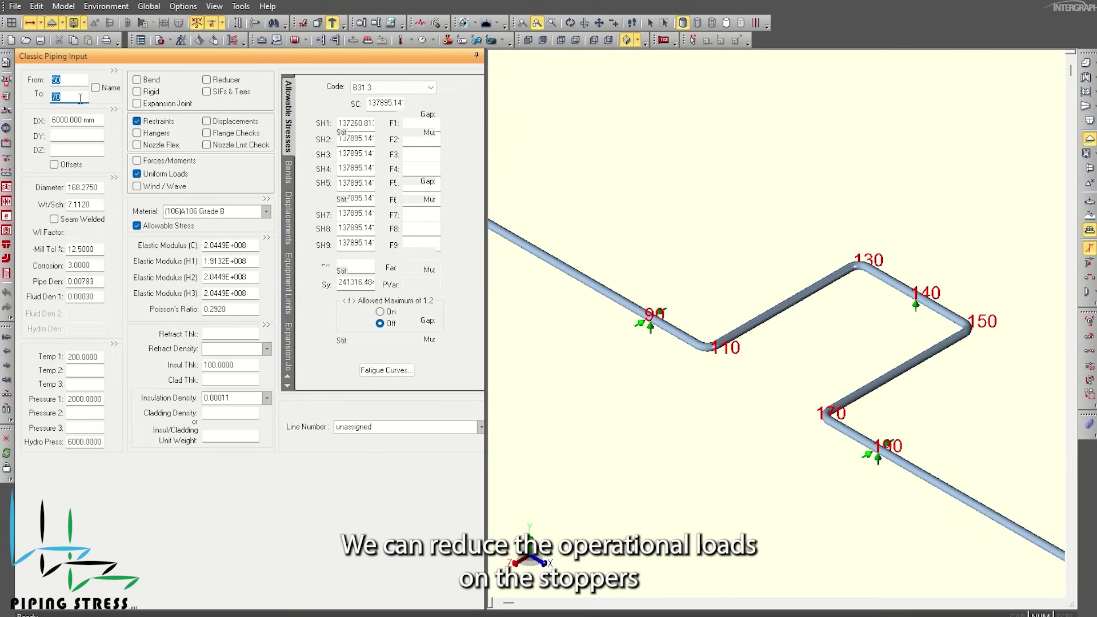
pyautogui.click(58, 150)
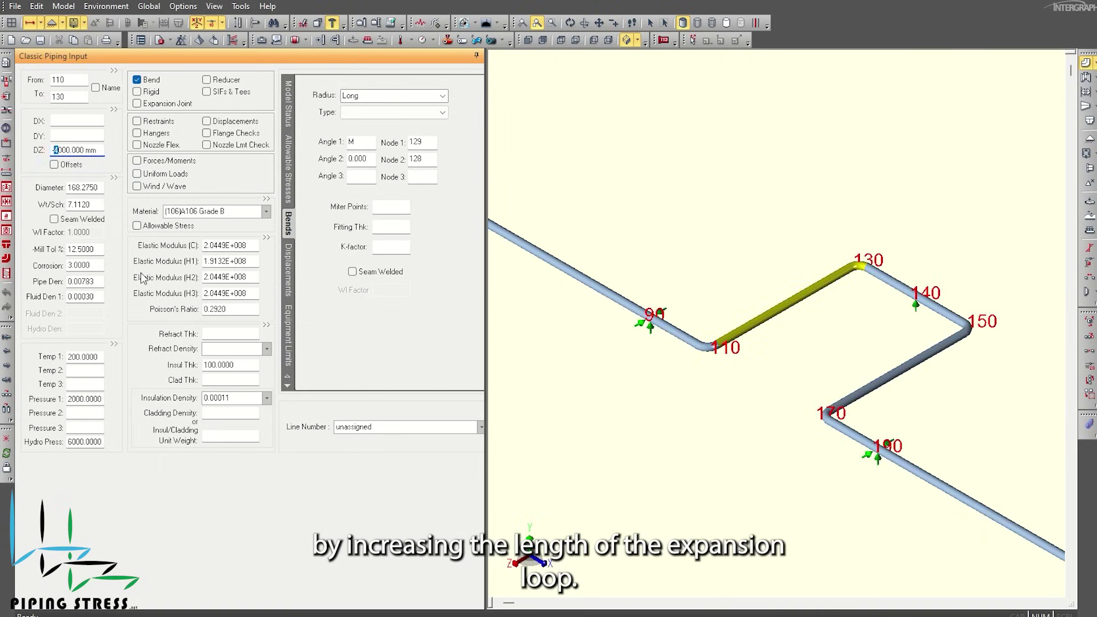
pyautogui.press('Tab')
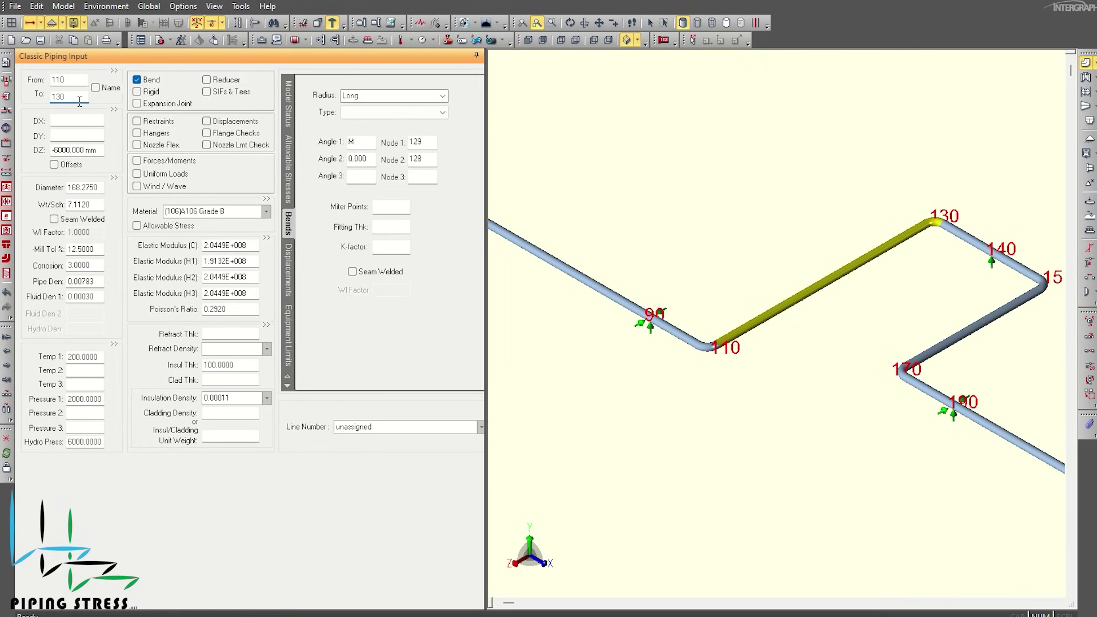
# Step: Break the 110 to 130 loop leg by inserting node 120 in its middle
pyautogui.click(6, 110)
pyautogui.click(511, 213)
pyautogui.press('Tab')
pyautogui.click(524, 449)
# Step: Set the DZ length of the opposite loop leg from node 150 to 170 to 6000 mm
pyautogui.click(76, 95)
pyautogui.press('pagedown')
pyautogui.press('pagedown')
pyautogui.press('pagedown')
pyautogui.press('pagedown')
pyautogui.moveTo(56, 150); pyautogui.dragTo(50, 152)
pyautogui.write('6')
pyautogui.press('Tab')
# Step: Break the 150 to 170 loop leg by inserting node 160 in its middle
pyautogui.click(6, 110)
pyautogui.click(511, 213)
pyautogui.write('2')
pyautogui.press('Tab')
pyautogui.write('10')
pyautogui.press('Tab')
pyautogui.click(520, 447)
pyautogui.scroll(-5, 837, 457)
pyautogui.moveTo(971, 477); pyautogui.dragTo(911, 453, button='middle')
# Step: Analyze the lengthened expansion loop model and open its graphical results
pyautogui.click(267, 41)
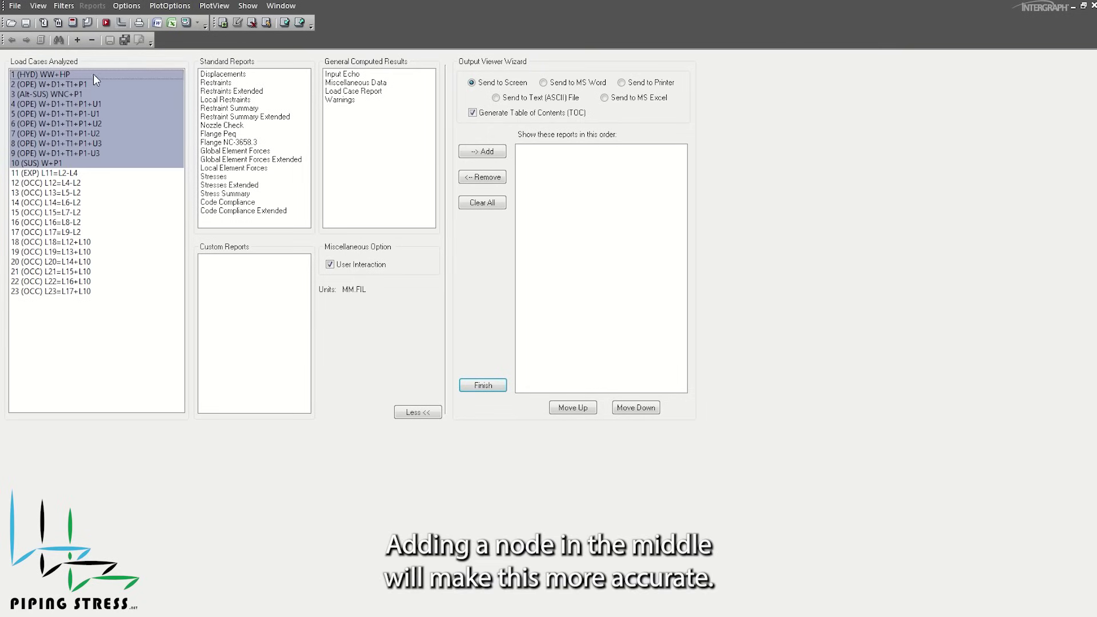
pyautogui.click(245, 117)
pyautogui.click(121, 22)
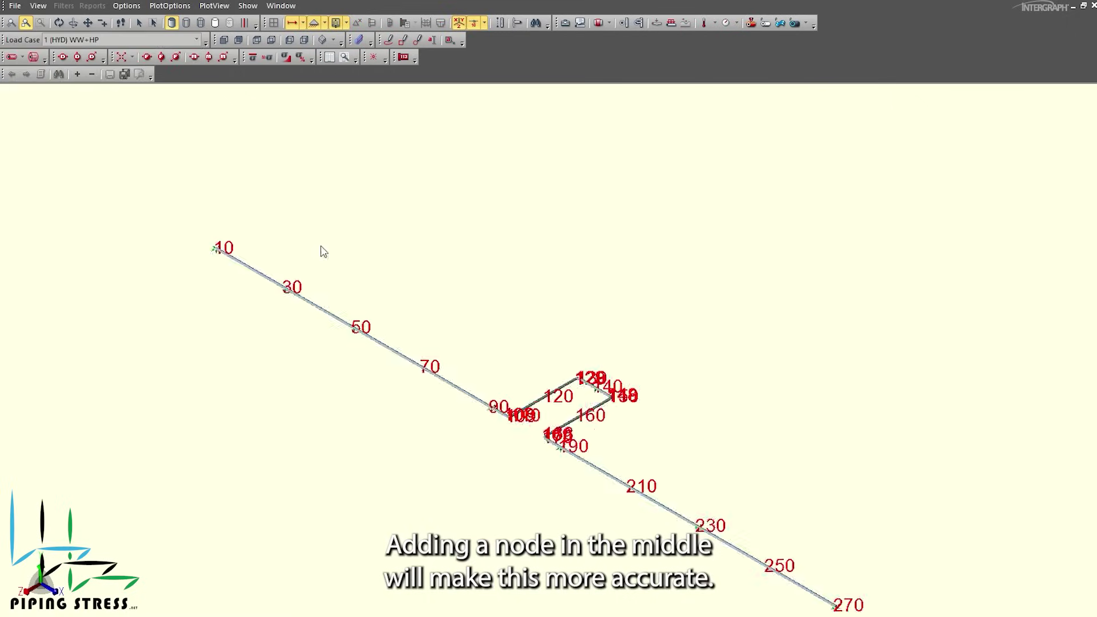
# Step: Display the maximum Y displacement on the expansion loop for load case 10 (SUS) W+P1 with the node numbers hidden
pyautogui.click(196, 39)
pyautogui.click(113, 61)
pyautogui.click(114, 40)
pyautogui.click(35, 129)
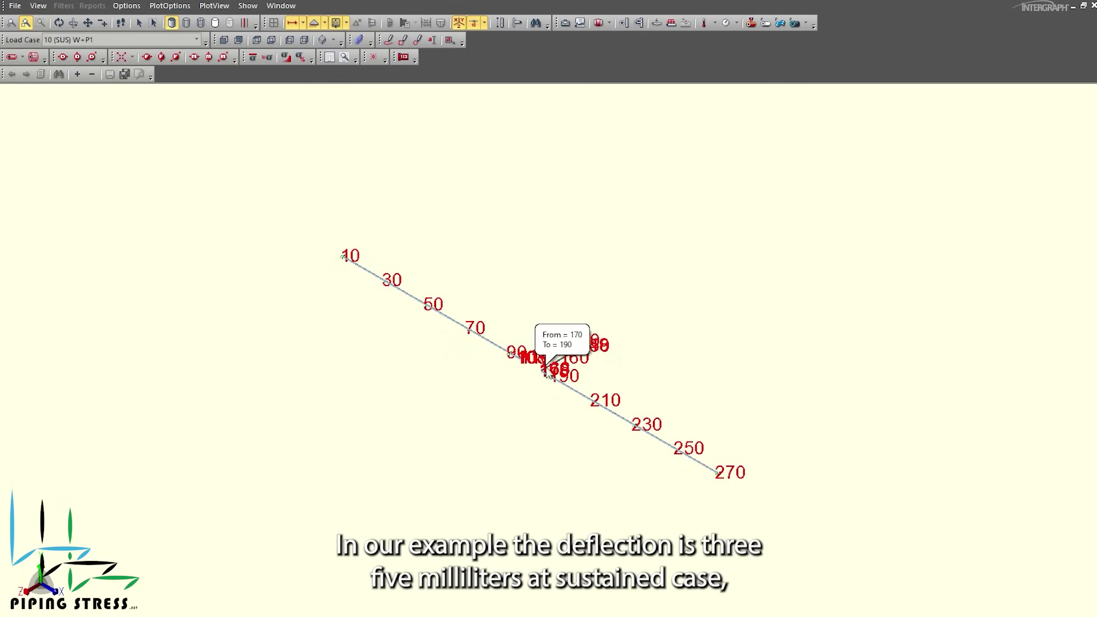
pyautogui.click(469, 24)
pyautogui.click(77, 57)
pyautogui.scroll(5, 546, 322)
pyautogui.scroll(-5, 545, 322)
pyautogui.scroll(1, 429, 343)
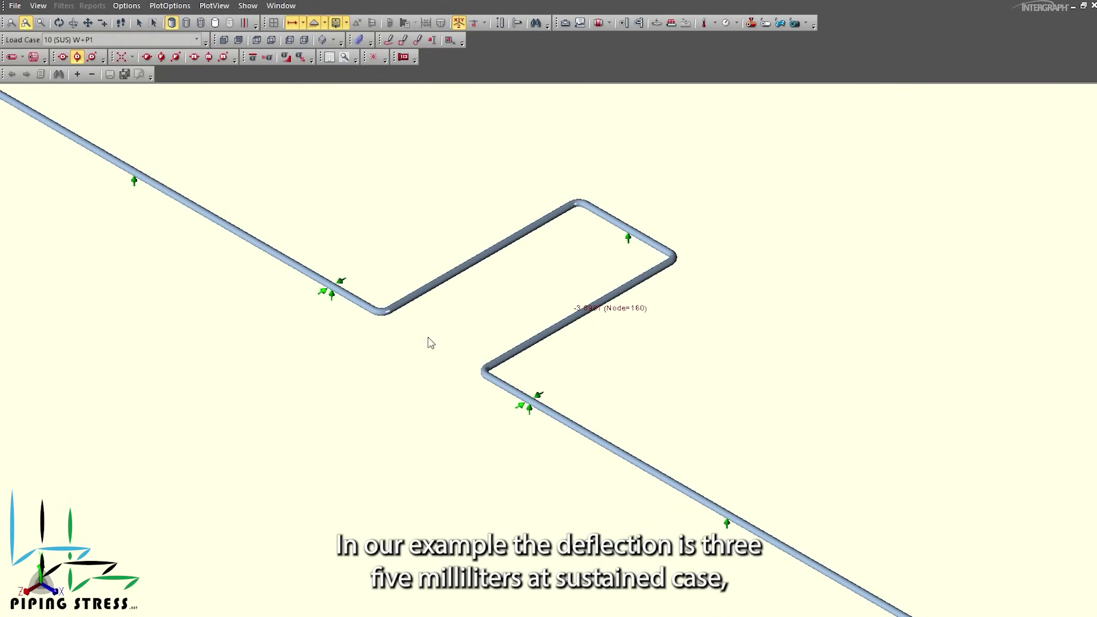
# Step: Overlay the deflected shape on the loop for the sustained load case to check its sag
pyautogui.click(12, 57)
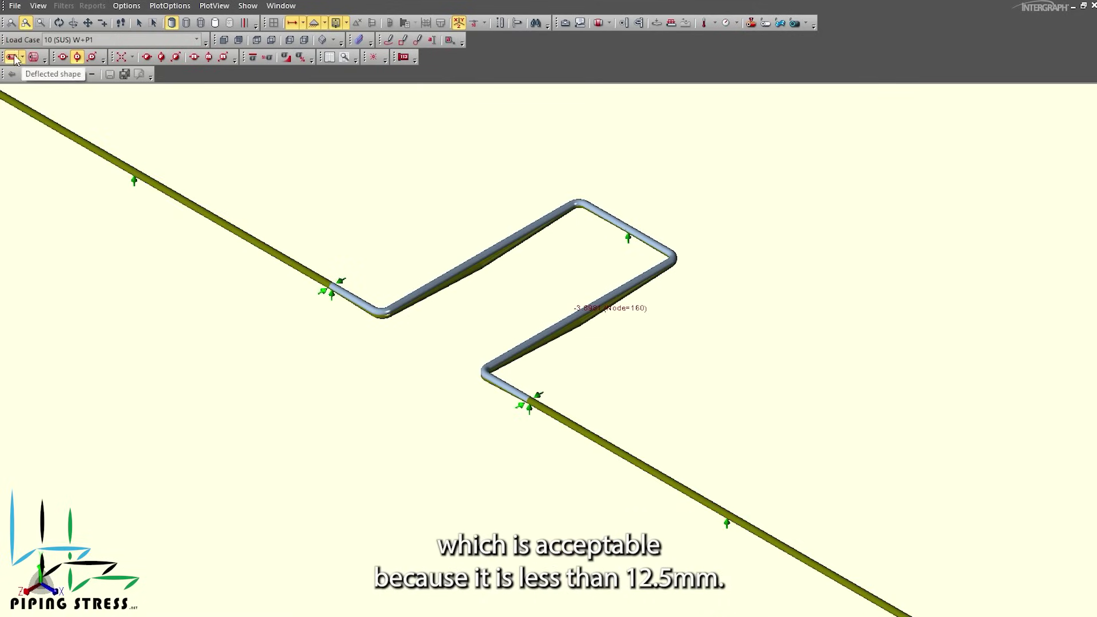
pyautogui.click(15, 57)
pyautogui.click(196, 40)
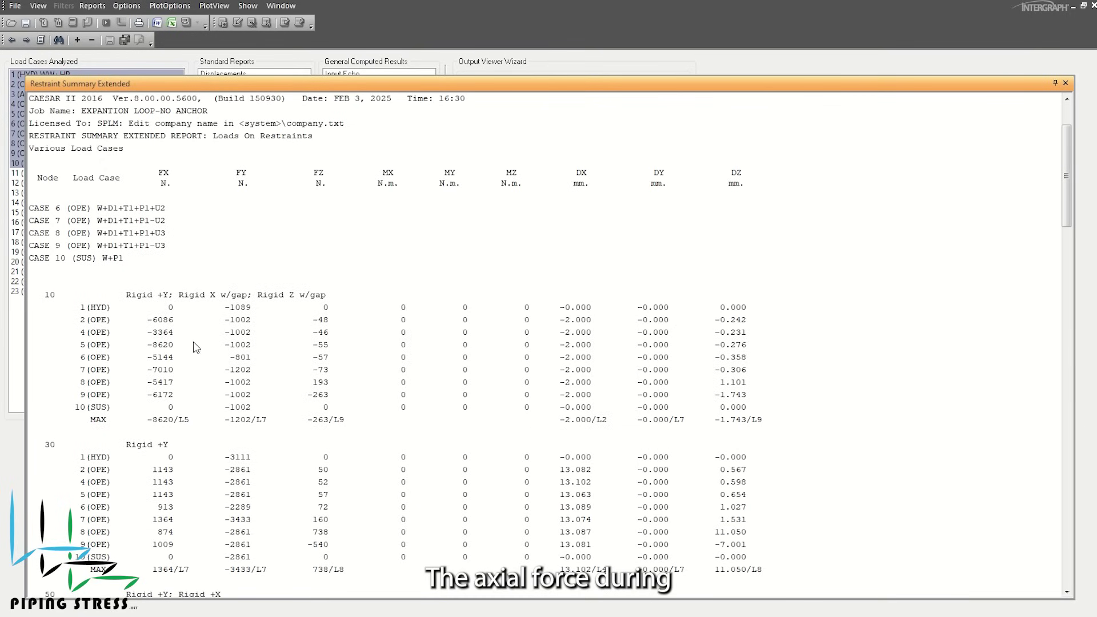
# Step: Review the axial forces and displacements of the lengthened loop in the Restraint Summary Extended report and close it
pyautogui.scroll(-15, 165, 328)
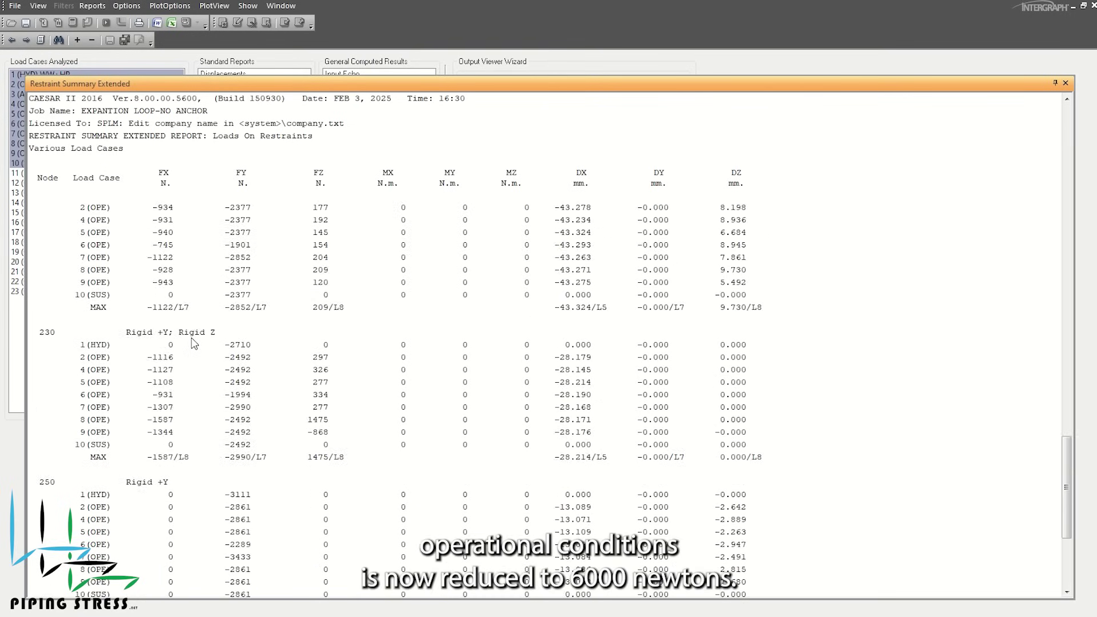
pyautogui.scroll(15, 288, 419)
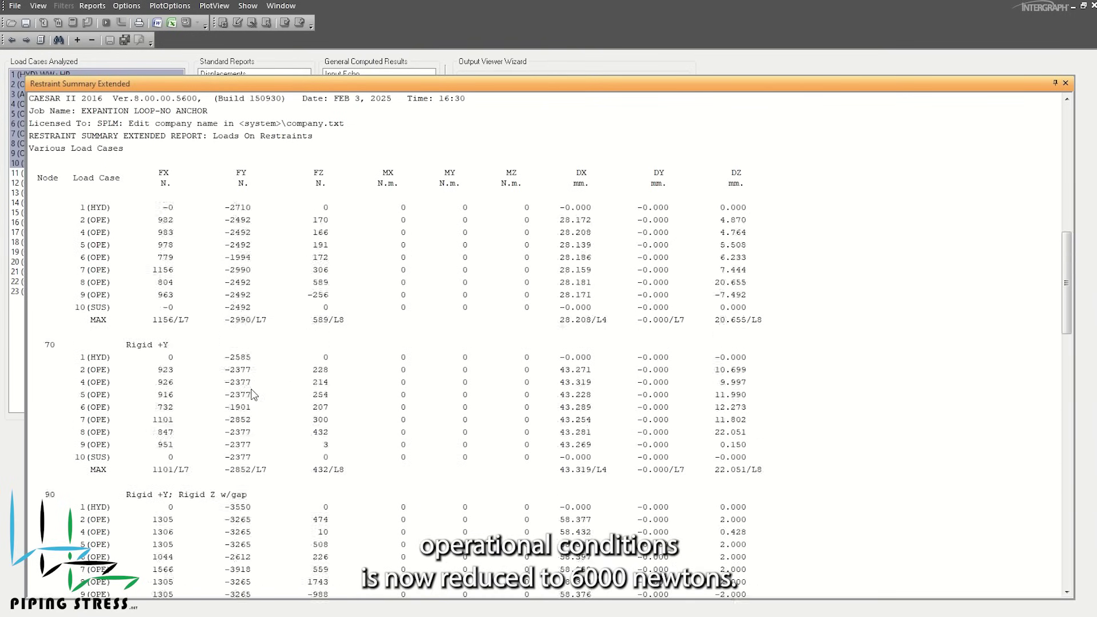
pyautogui.click(1066, 83)
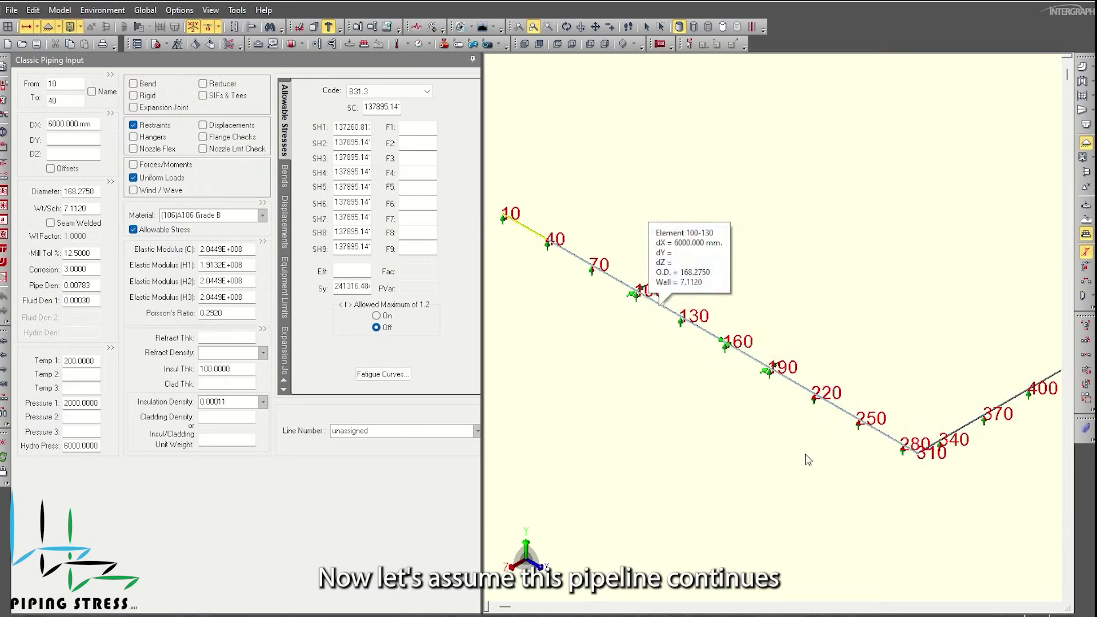
# Step: Examine the second pipe rack model, including the turn at node 310 and the supports on both perpendicular runs
pyautogui.scroll(5, 727, 343)
pyautogui.scroll(-5, 691, 339)
pyautogui.scroll(4, 948, 417)
pyautogui.scroll(-4, 1022, 320)
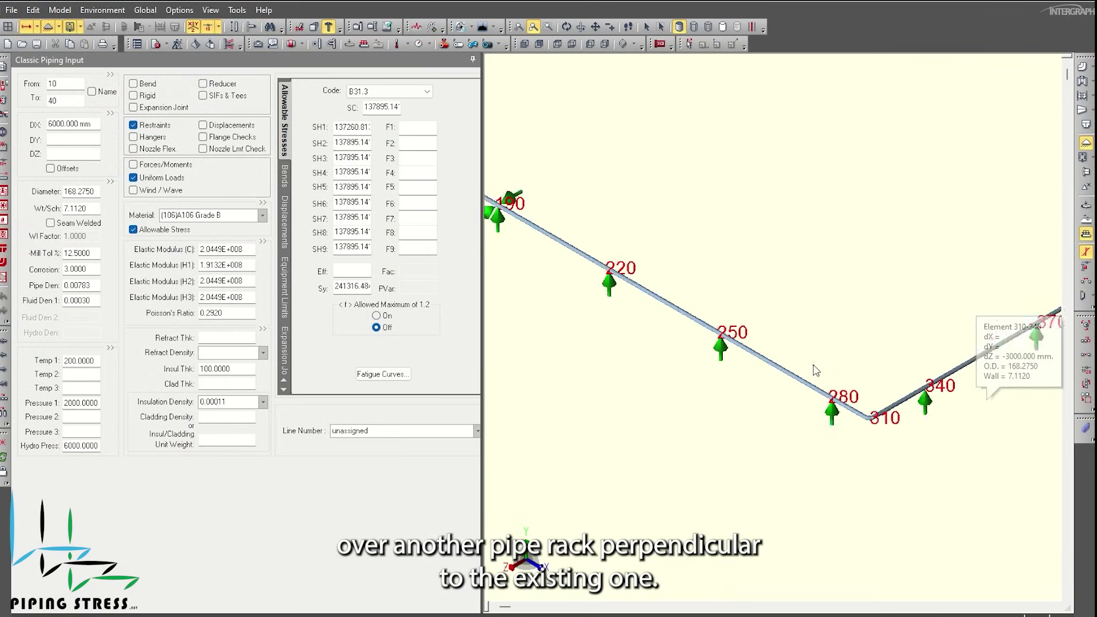
pyautogui.scroll(-3, 988, 263)
pyautogui.scroll(5, 993, 245)
pyautogui.scroll(-3, 914, 297)
pyautogui.scroll(-3, 886, 313)
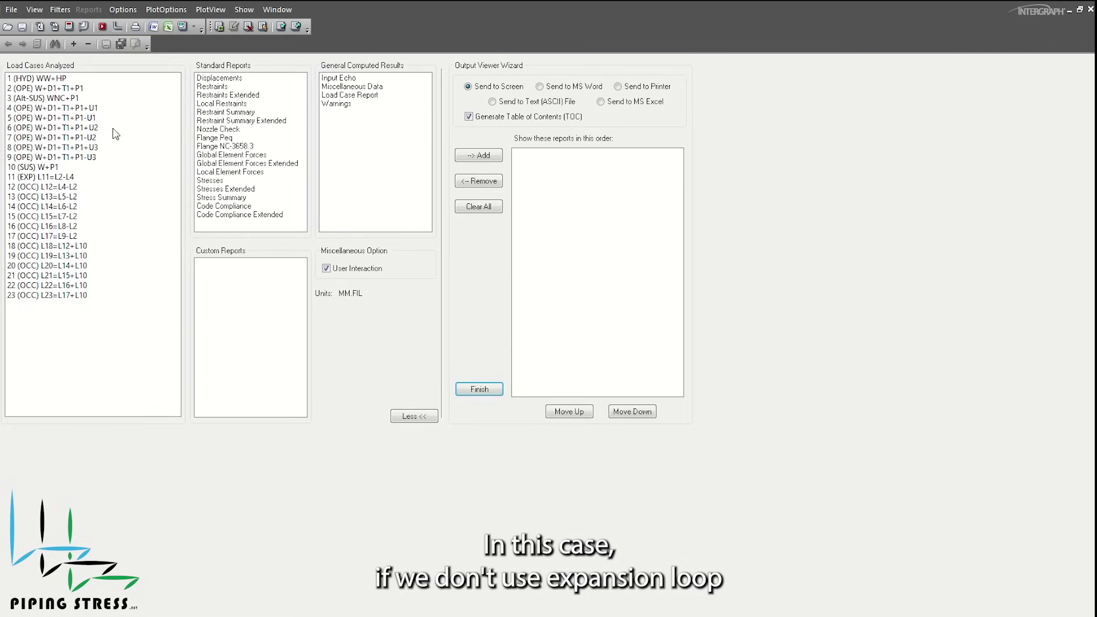
# Step: Generate the Restraint Summary Extended report for load cases 1 to 10 of the second pipe rack model
pyautogui.moveTo(84, 164); pyautogui.dragTo(34, 78)
pyautogui.click(256, 121)
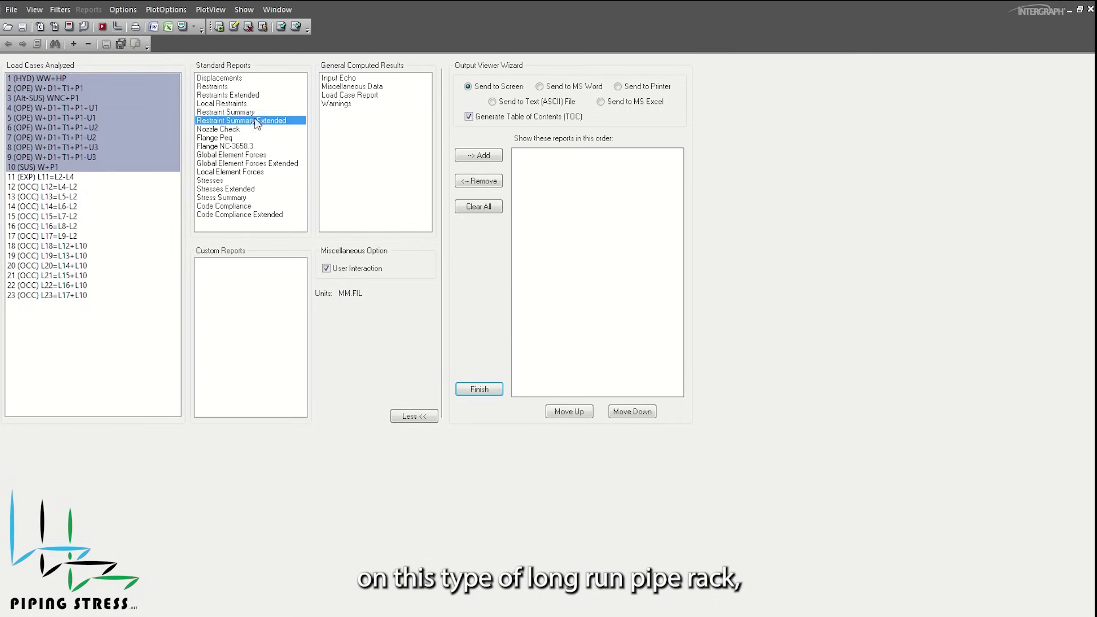
pyautogui.click(490, 164)
pyautogui.click(498, 390)
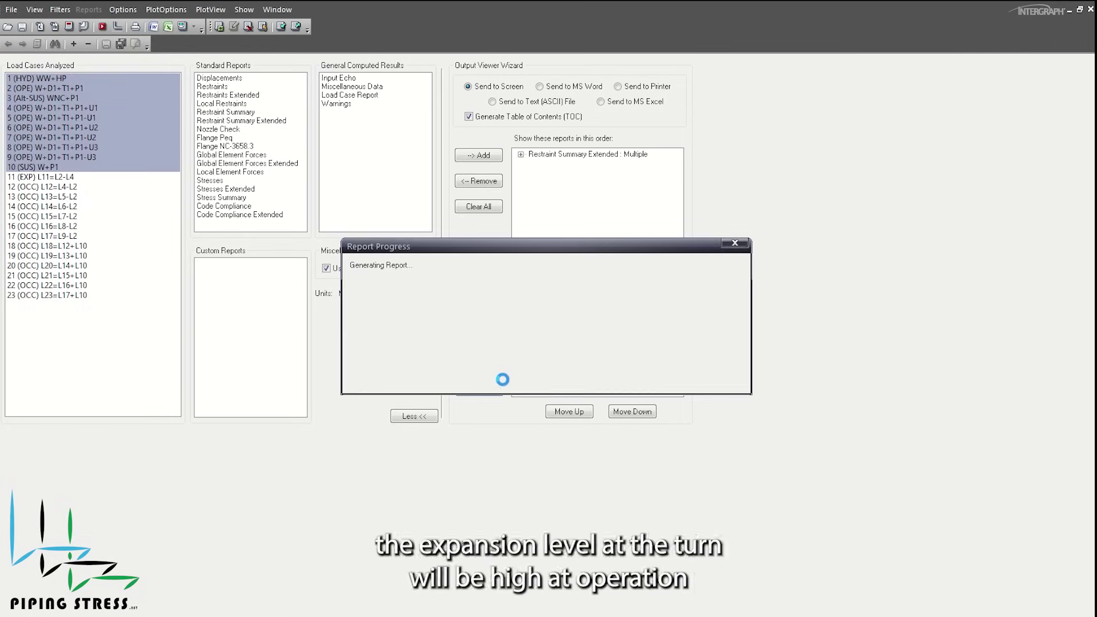
# Step: Review the restraint loads and DX and DZ displacements from node 40 to the turn near nodes 280 and 340, and close the report
pyautogui.scroll(-7, 434, 360)
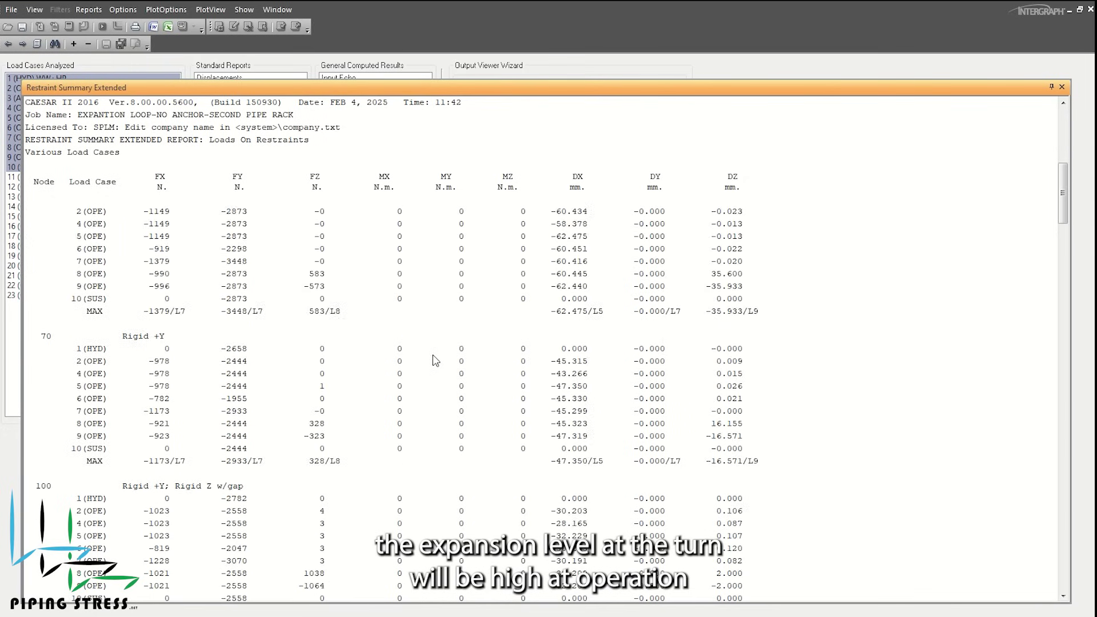
pyautogui.scroll(-8, 433, 359)
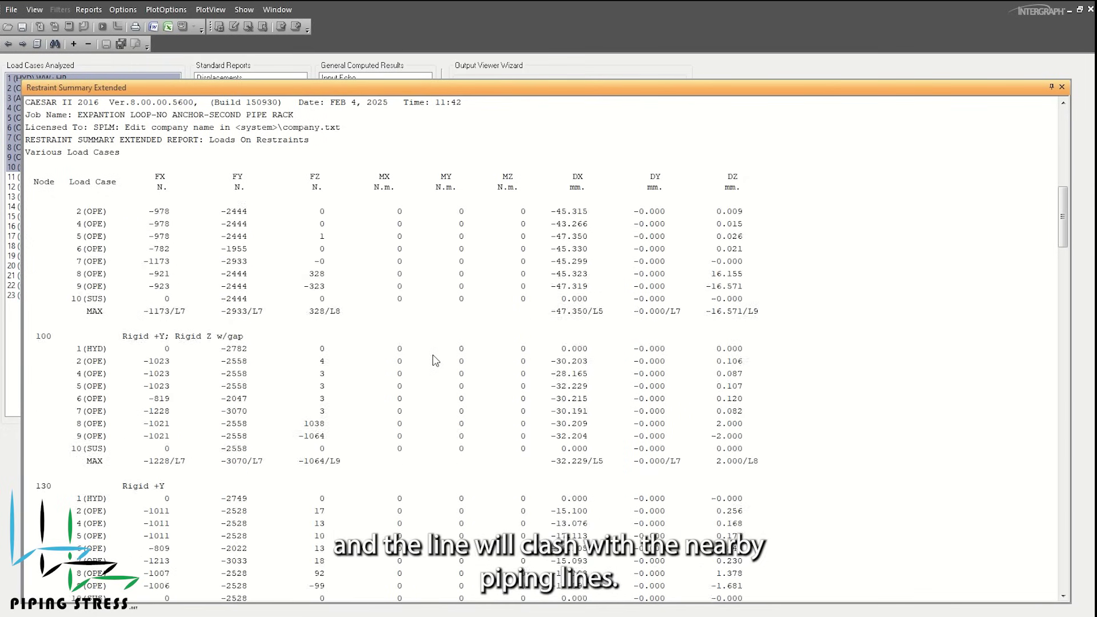
pyautogui.scroll(-1, 433, 359)
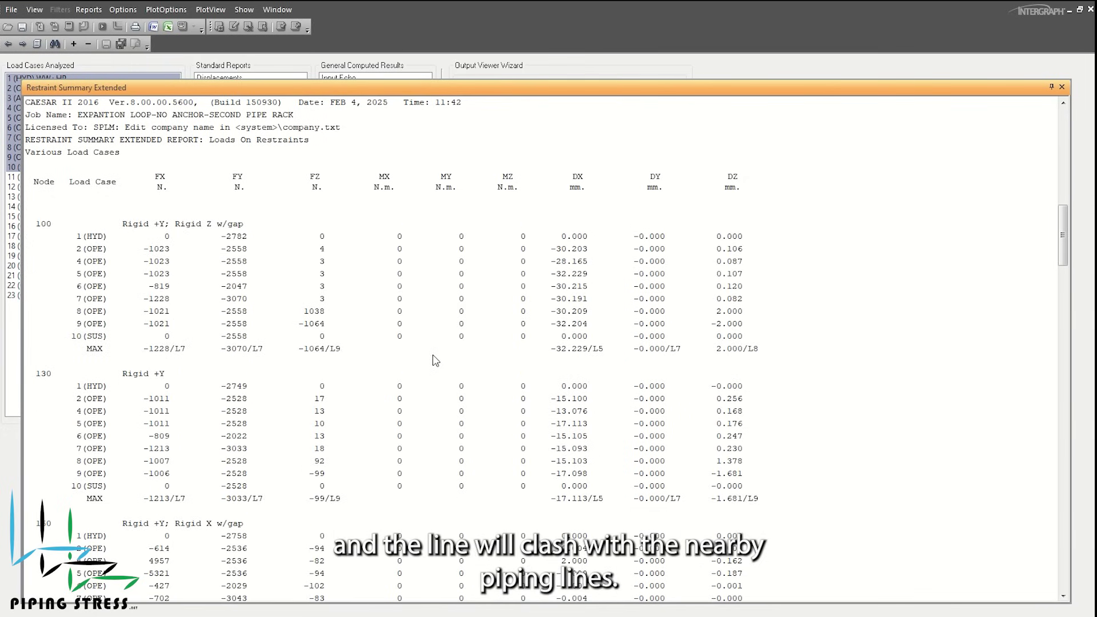
pyautogui.scroll(-6, 433, 359)
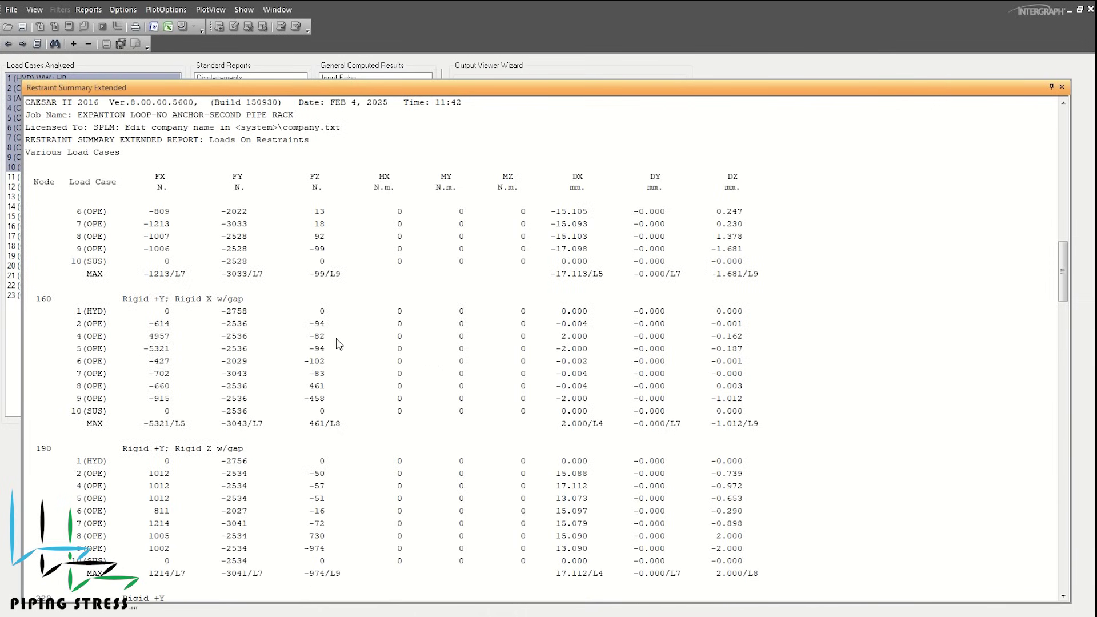
pyautogui.scroll(-10, 176, 354)
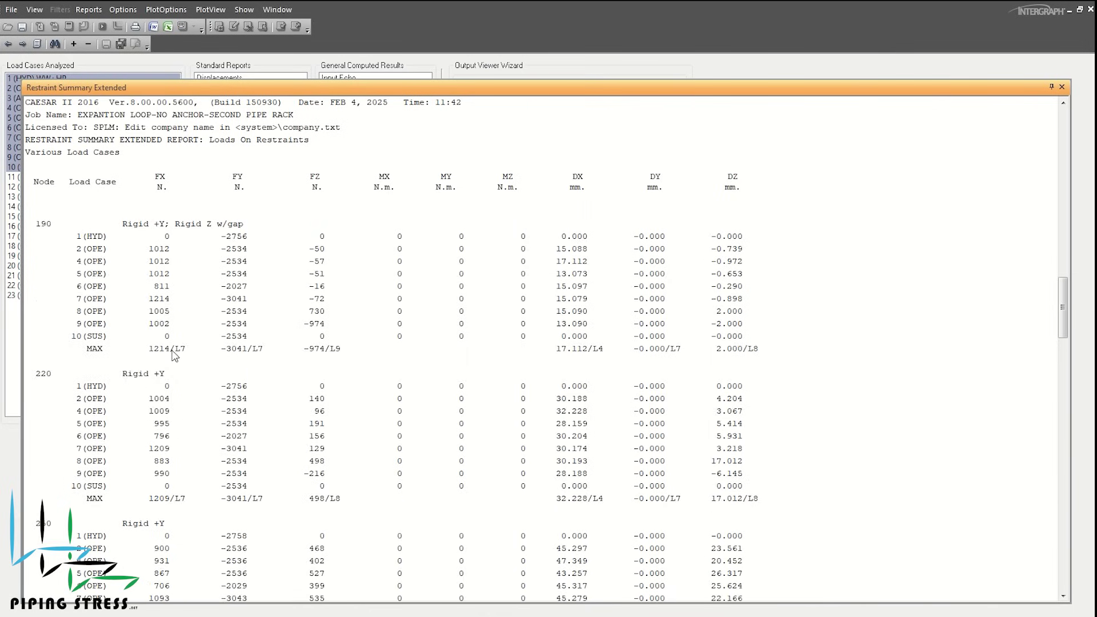
pyautogui.scroll(-4, 177, 354)
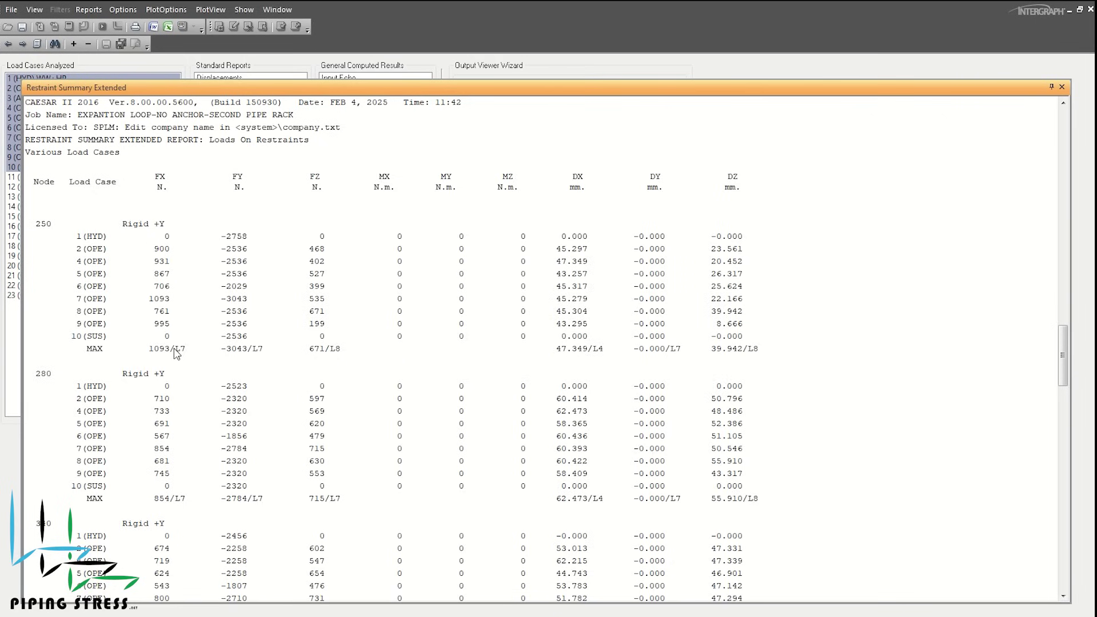
pyautogui.scroll(-2, 176, 353)
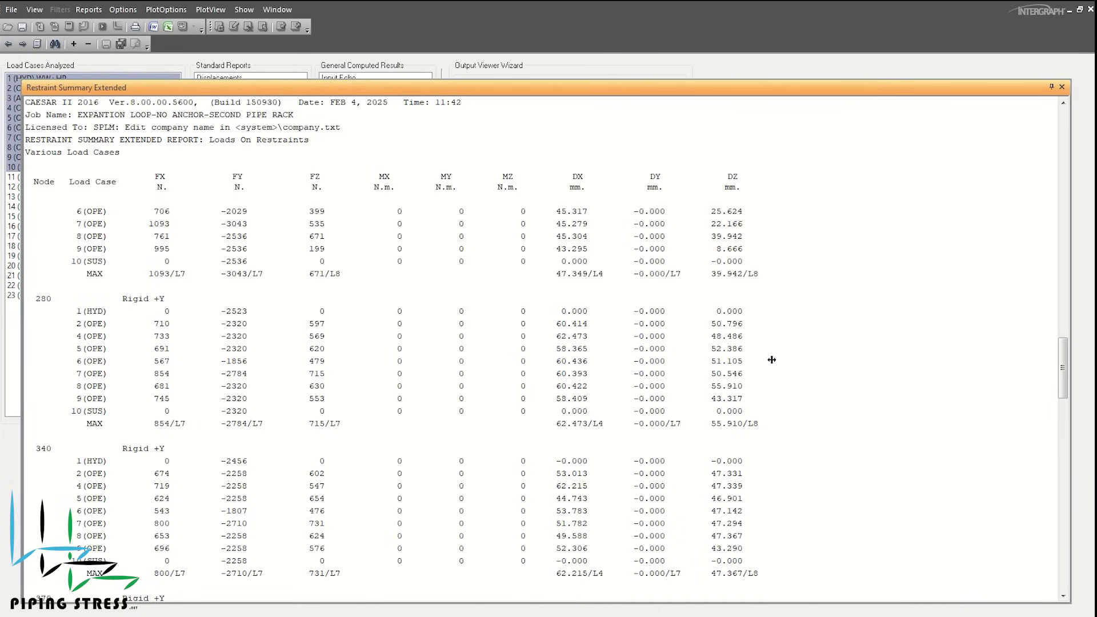
pyautogui.click(1061, 88)
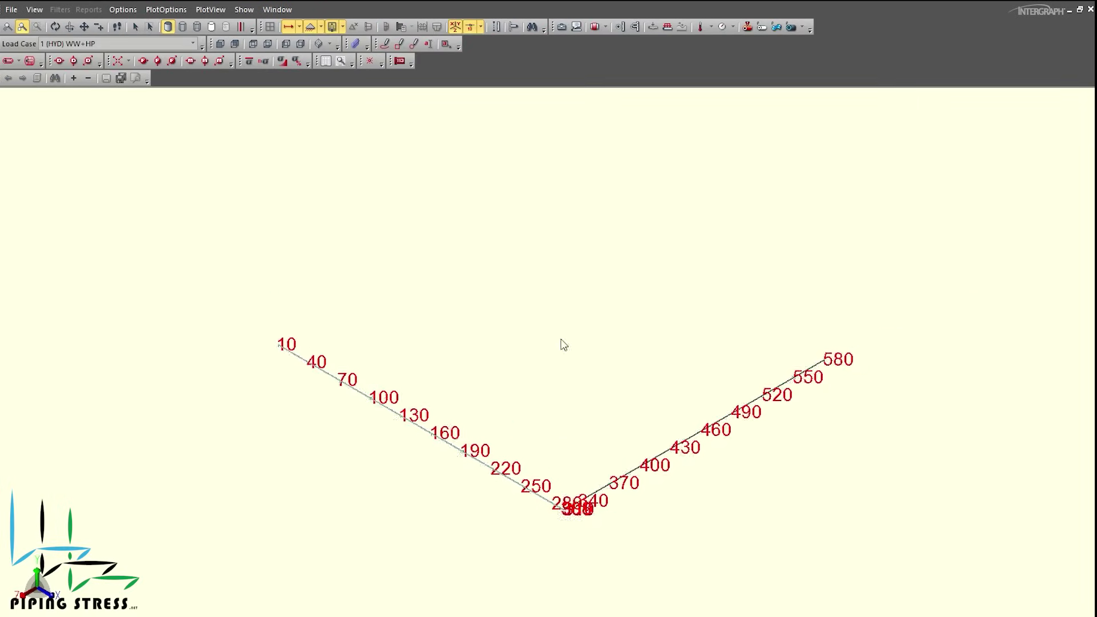
# Step: Plot the deflected shape at the pipe turn for load case 2 W+D1+T1+P1 with a displacement scale factor of 10
pyautogui.scroll(5, 570, 509)
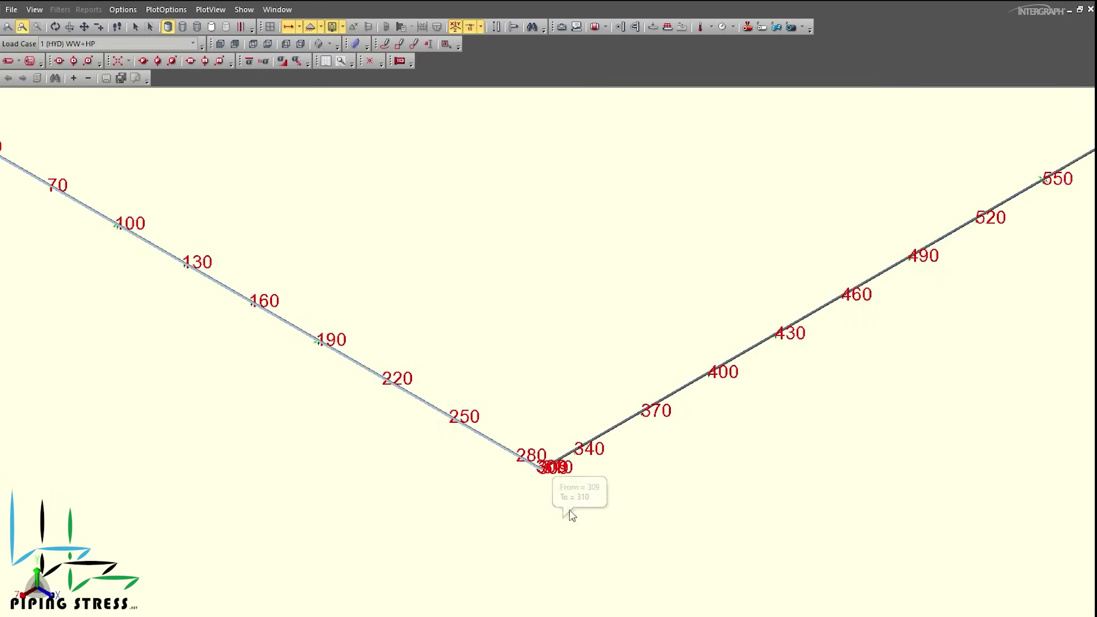
pyautogui.click(471, 27)
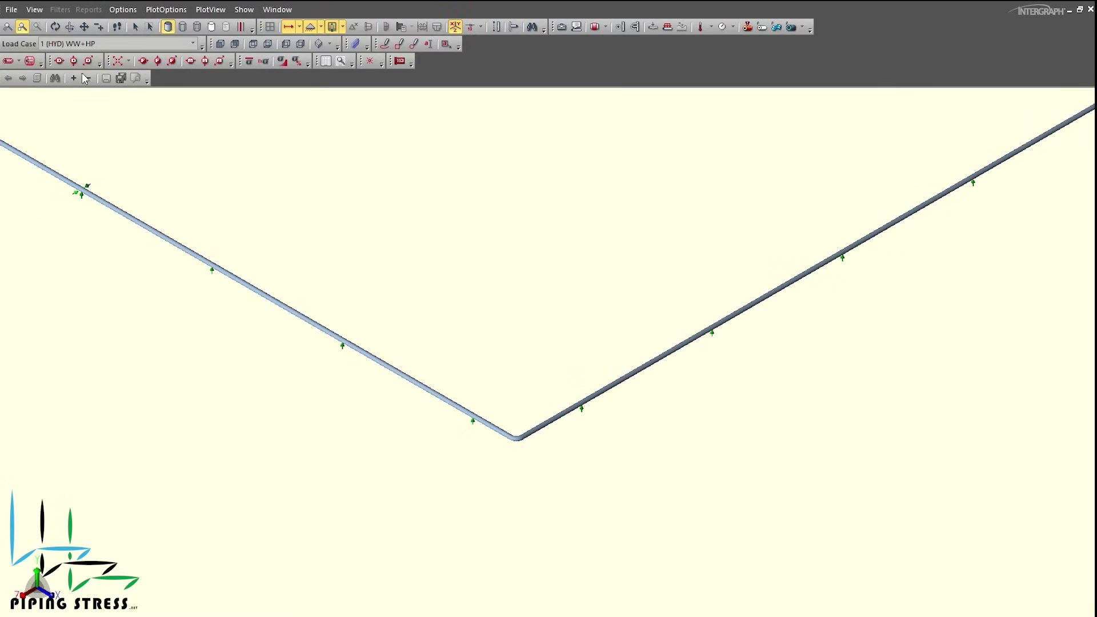
pyautogui.click(192, 43)
pyautogui.click(20, 61)
pyautogui.click(8, 61)
pyautogui.click(18, 61)
pyautogui.click(57, 92)
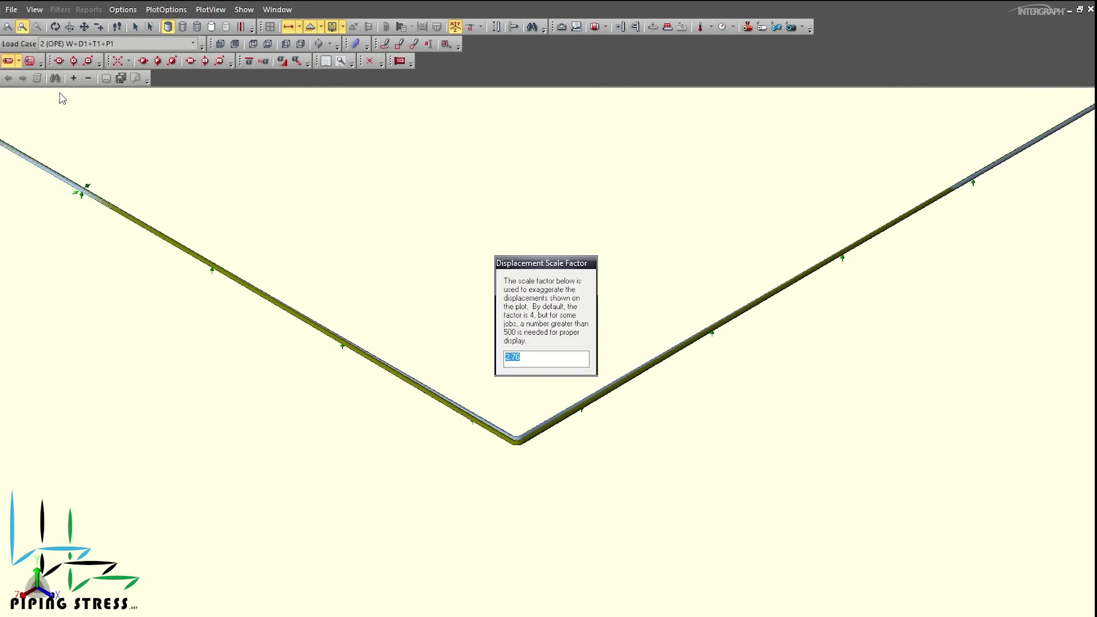
pyautogui.write('10')
pyautogui.press('Return')
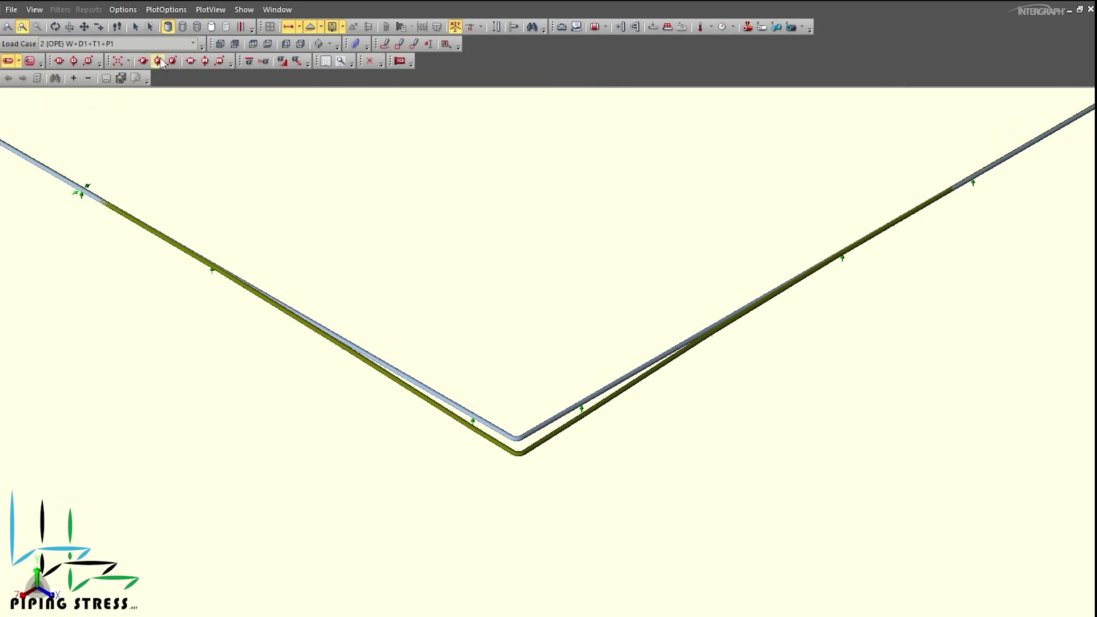
# Step: Locate the maximum X and Z displacements at the pipe turn on the deflected shape plot, and close the plot
pyautogui.click(59, 60)
pyautogui.scroll(5, 509, 457)
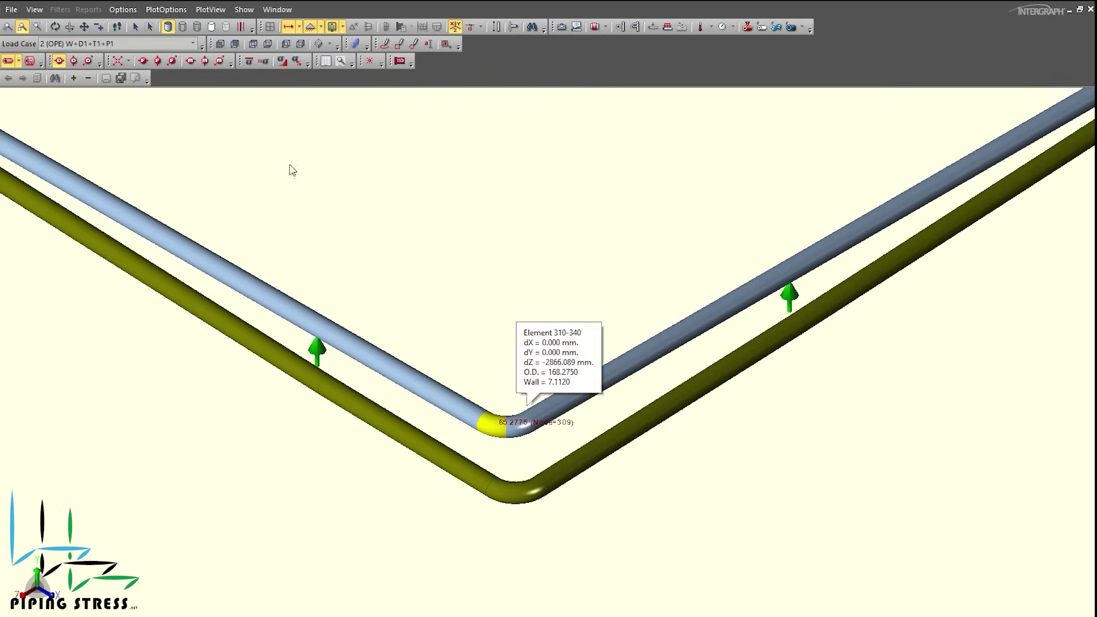
pyautogui.click(88, 61)
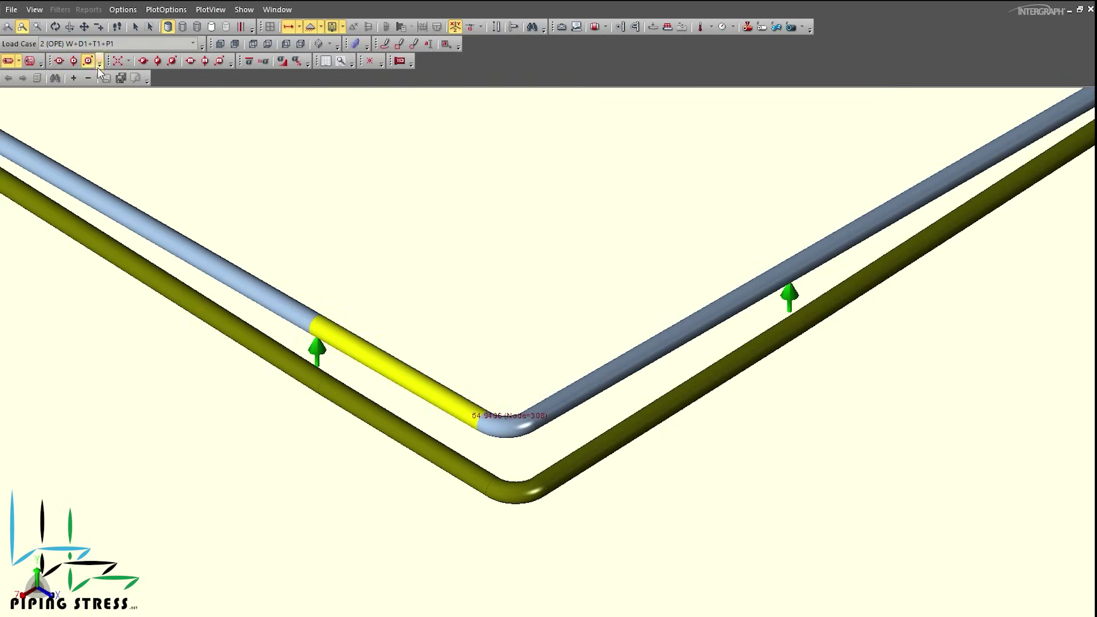
pyautogui.scroll(-5, 319, 325)
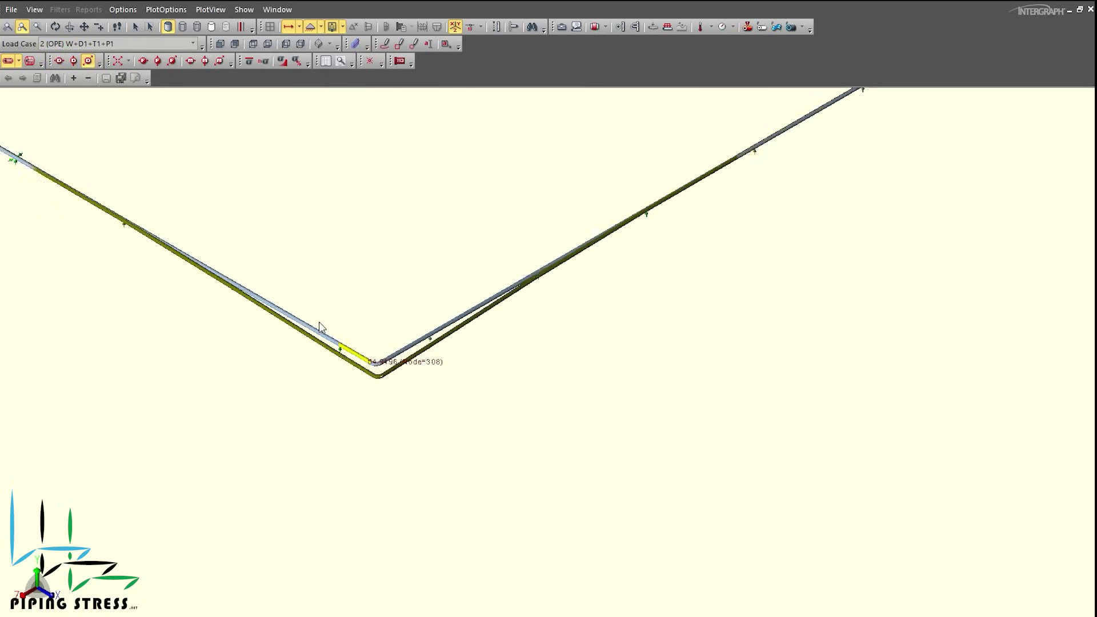
pyautogui.scroll(2, 319, 326)
pyautogui.click(88, 61)
pyautogui.click(1090, 10)
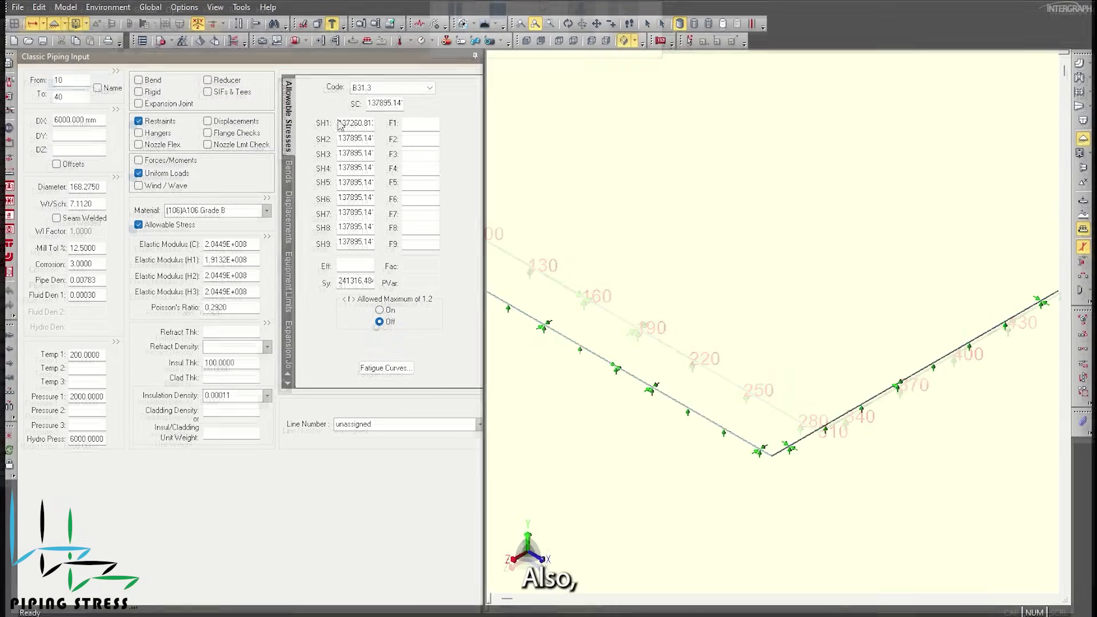
# Step: Inspect the guides at the turn and generate the Restraint Summary Extended report for load cases 1 to 10
pyautogui.scroll(3, 780, 468)
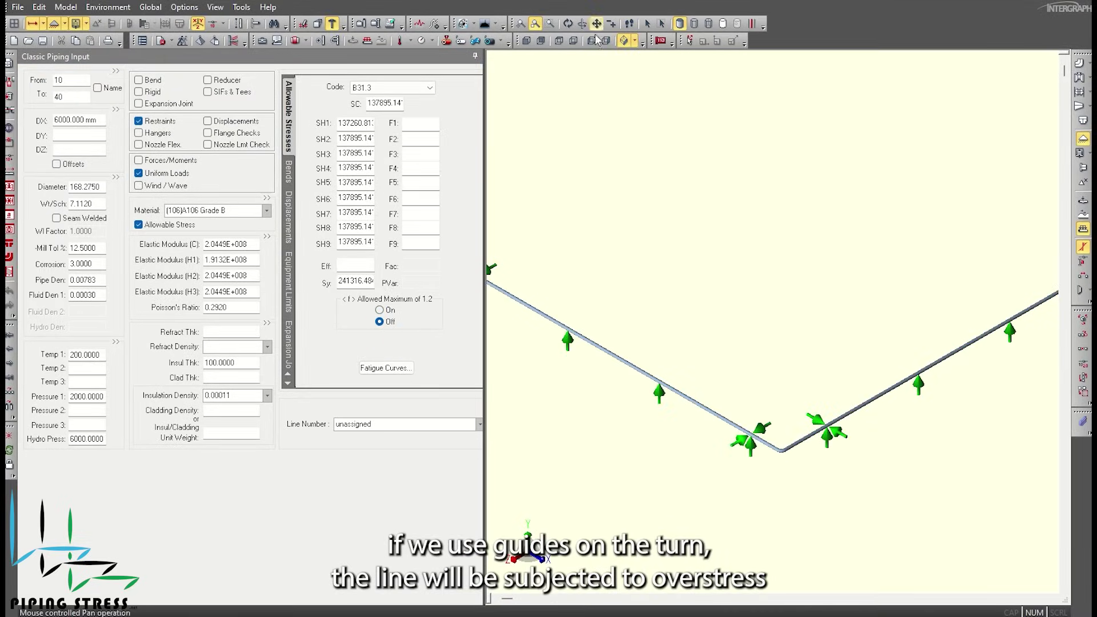
pyautogui.click(558, 41)
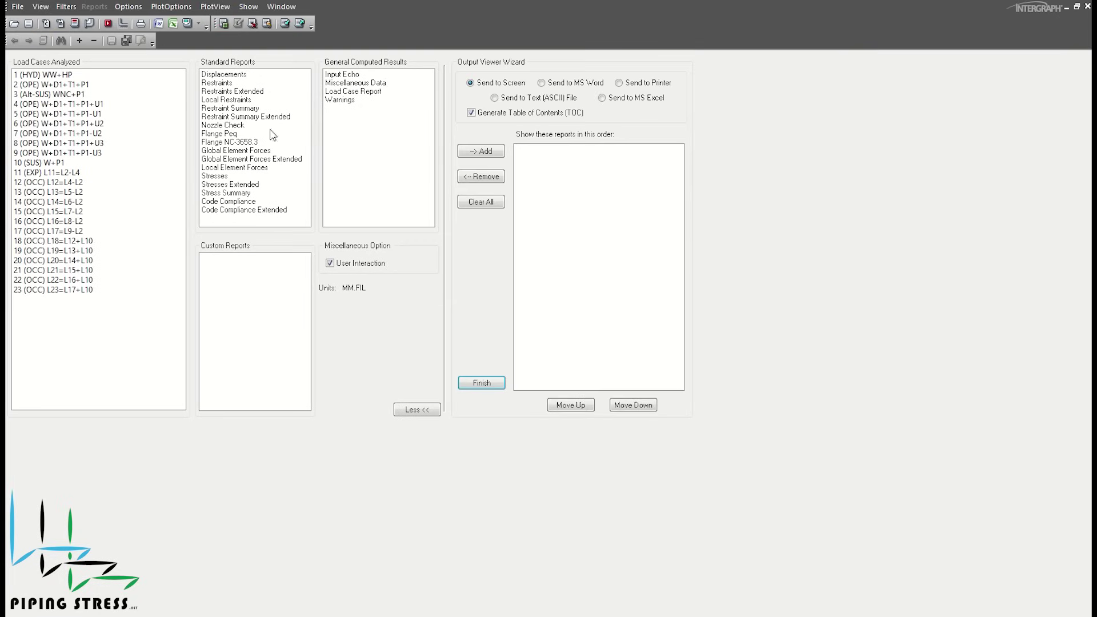
pyautogui.moveTo(63, 164); pyautogui.dragTo(85, 75)
pyautogui.click(246, 116)
pyautogui.click(481, 151)
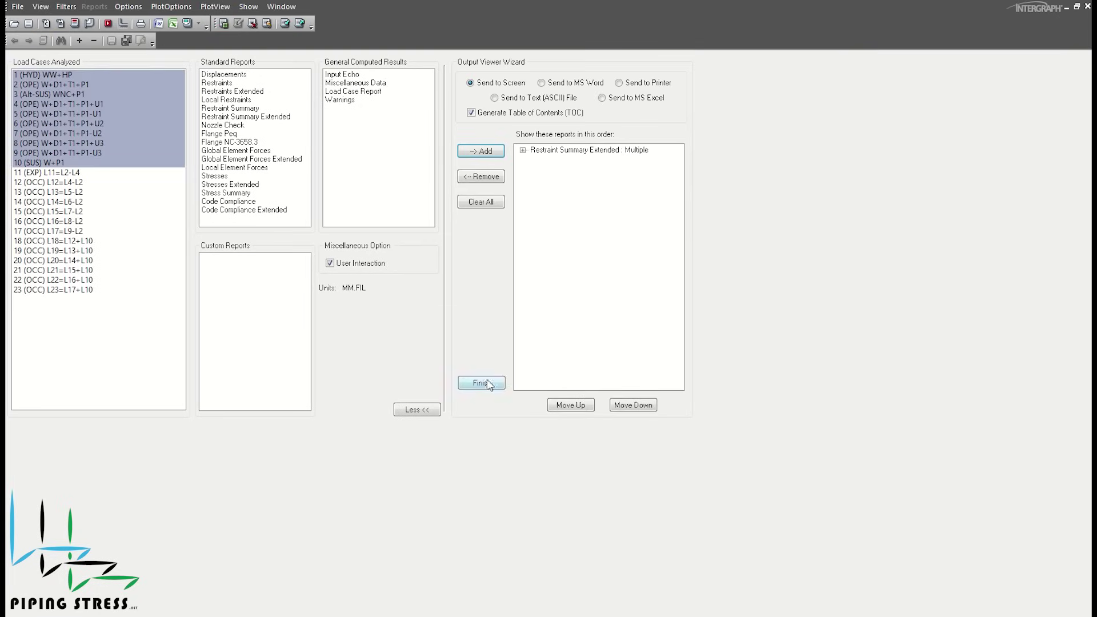
pyautogui.click(481, 382)
# Step: Review the restraint loads from node 40 past the turn to node 430, close the report and return to the piping input
pyautogui.scroll(-8, 191, 388)
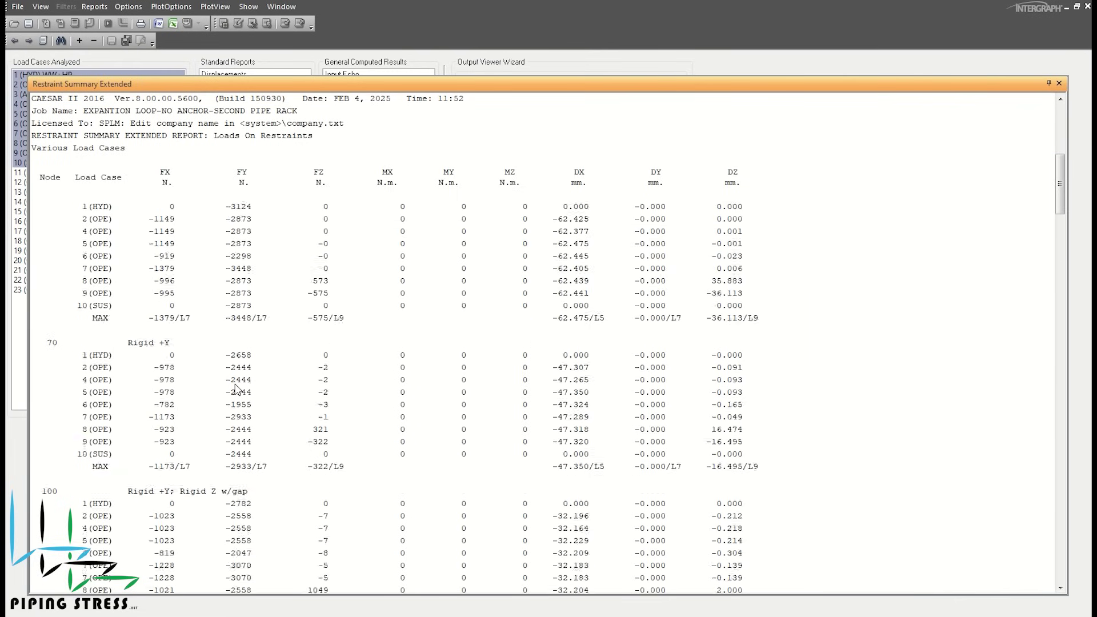
pyautogui.scroll(7, 191, 387)
pyautogui.scroll(-7, 169, 345)
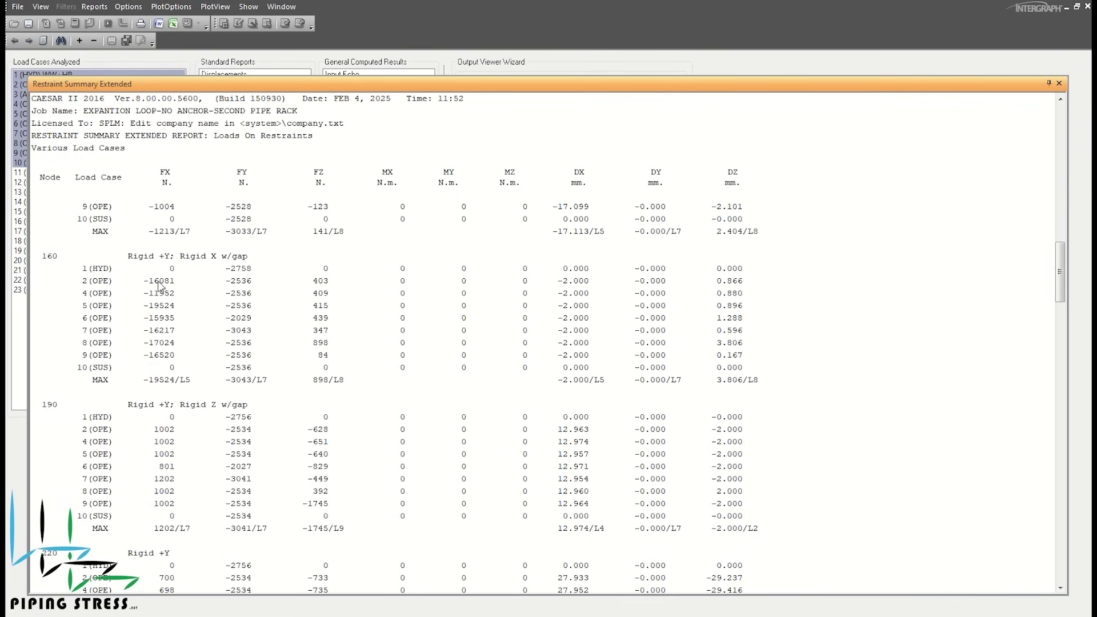
pyautogui.scroll(-20, 147, 289)
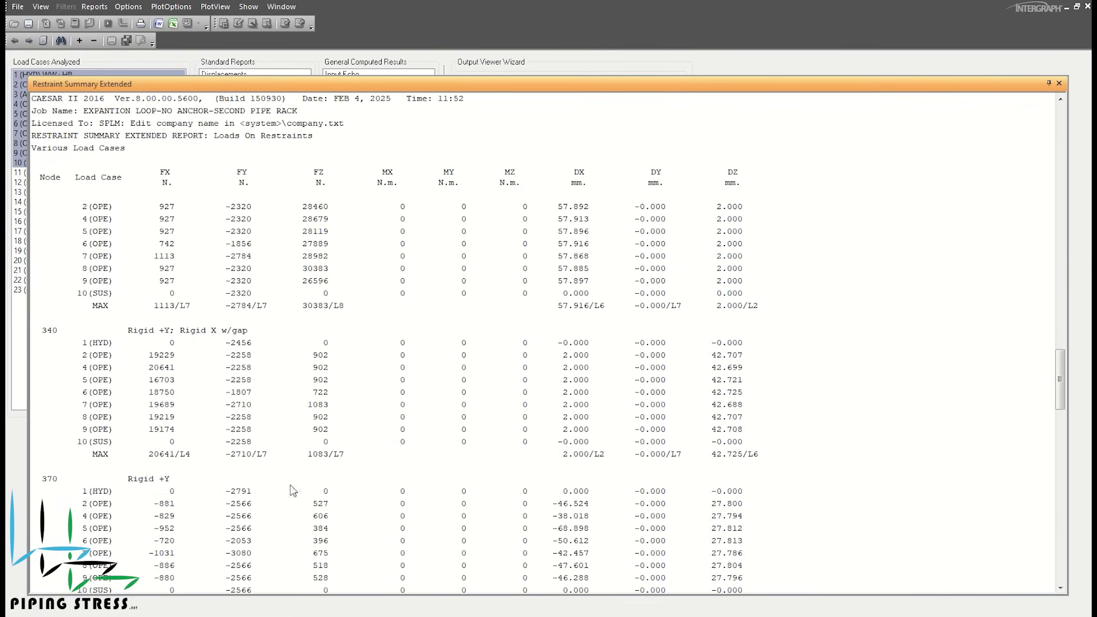
pyautogui.scroll(3, 319, 357)
pyautogui.scroll(-17, 314, 312)
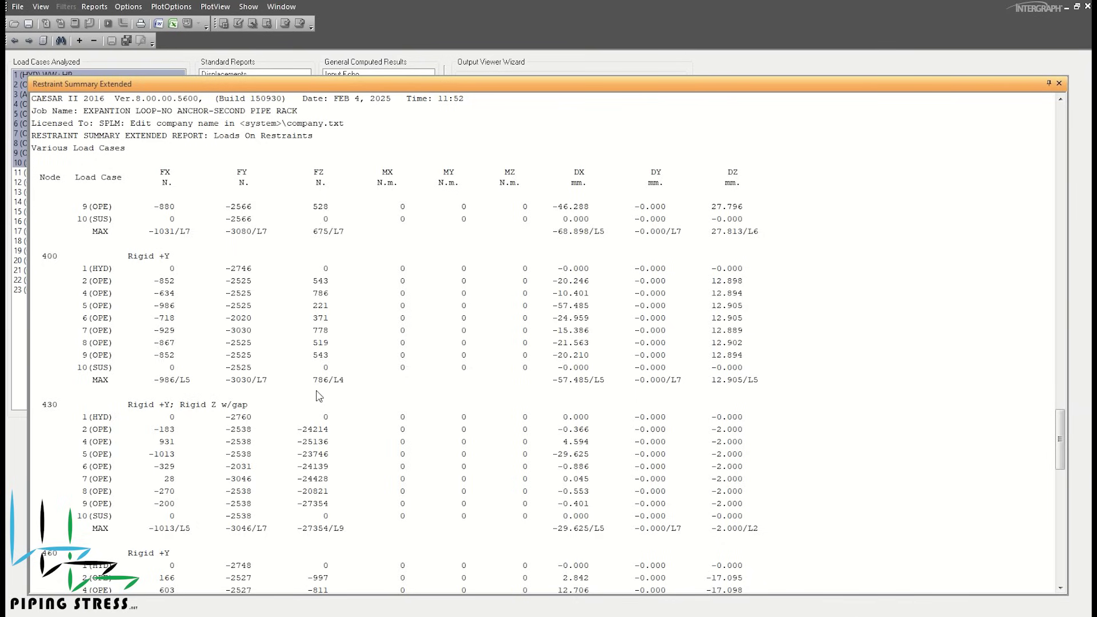
pyautogui.scroll(4, 296, 310)
pyautogui.click(1058, 83)
pyautogui.click(92, 24)
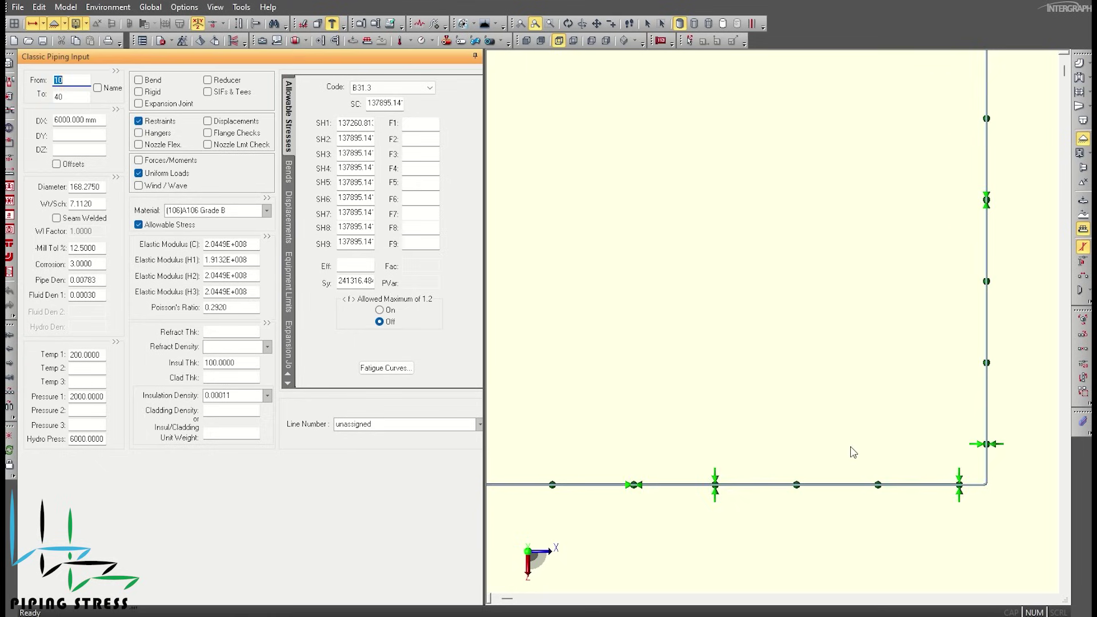
# Step: Remove the Z guide with its 2 mm gap at node 280 on element 250-280, keeping the +Y support
pyautogui.scroll(1, 954, 488)
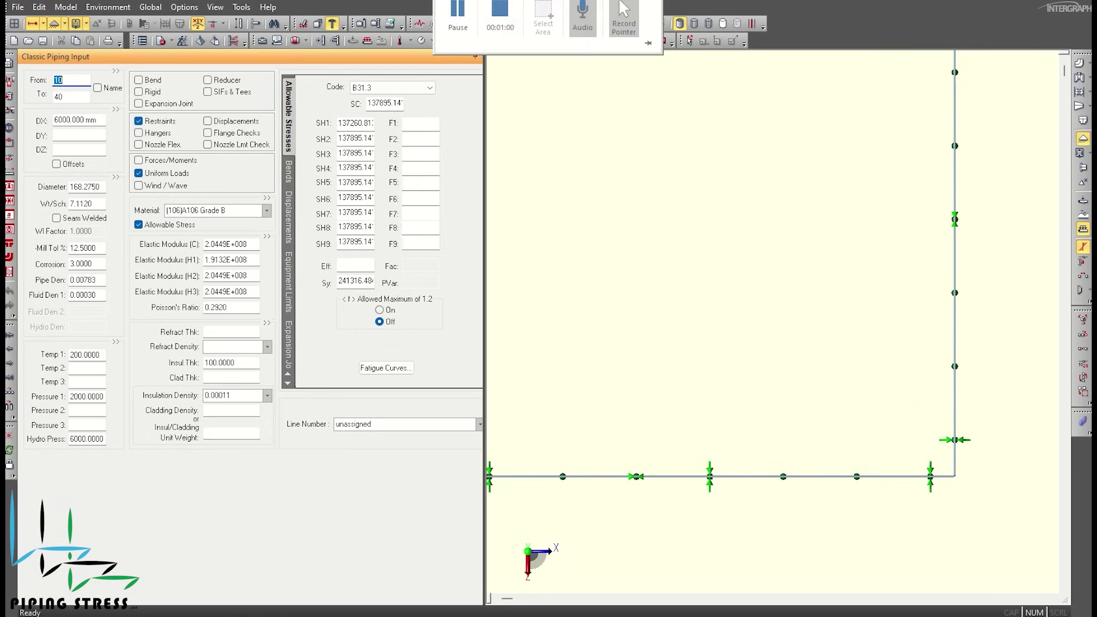
pyautogui.scroll(-2, 884, 439)
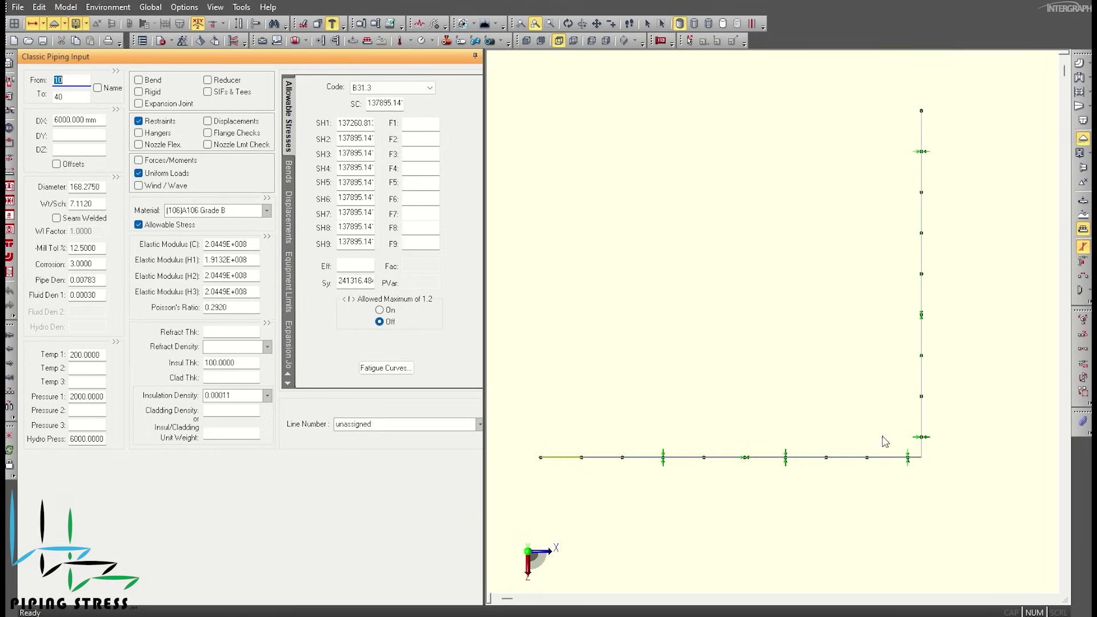
pyautogui.click(634, 41)
pyautogui.click(657, 58)
pyautogui.scroll(3, 742, 441)
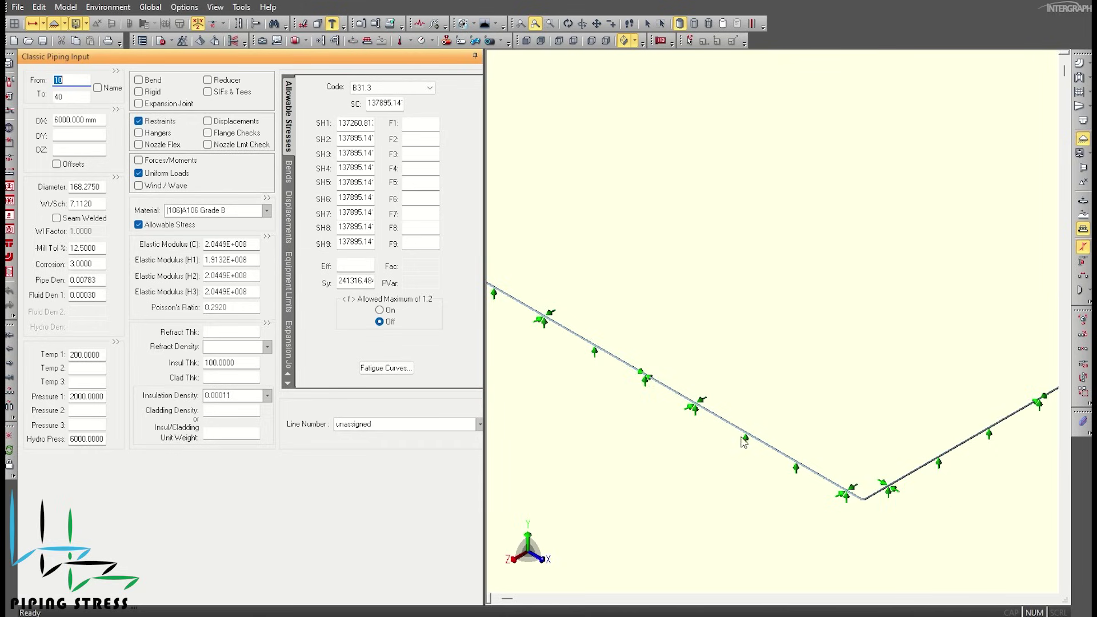
pyautogui.scroll(-1, 748, 457)
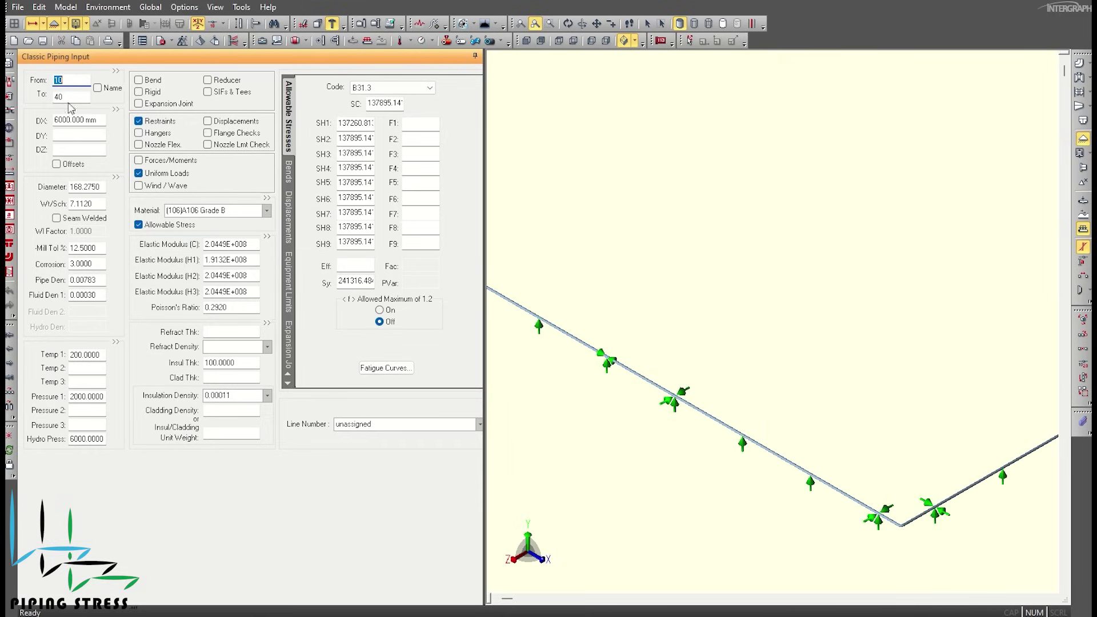
pyautogui.press('pagedown')
pyautogui.press('pagedown')
pyautogui.press('pagedown')
pyautogui.press('pagedown')
pyautogui.press('pagedown')
pyautogui.press('pagedown')
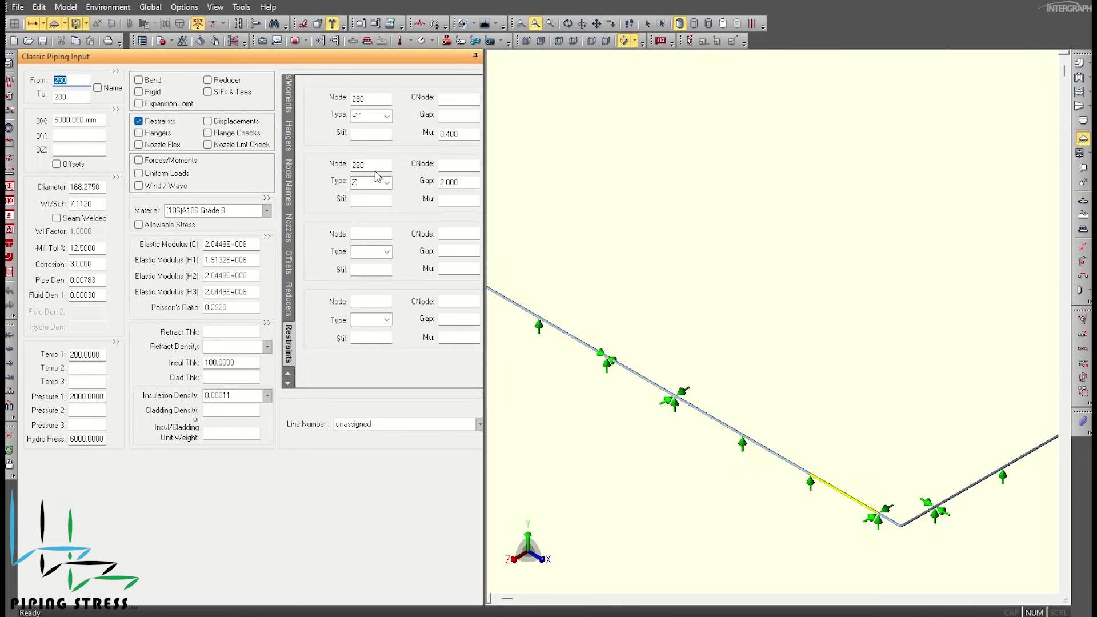
pyautogui.press('Tab')
pyautogui.press('Delete')
pyautogui.press('Tab')
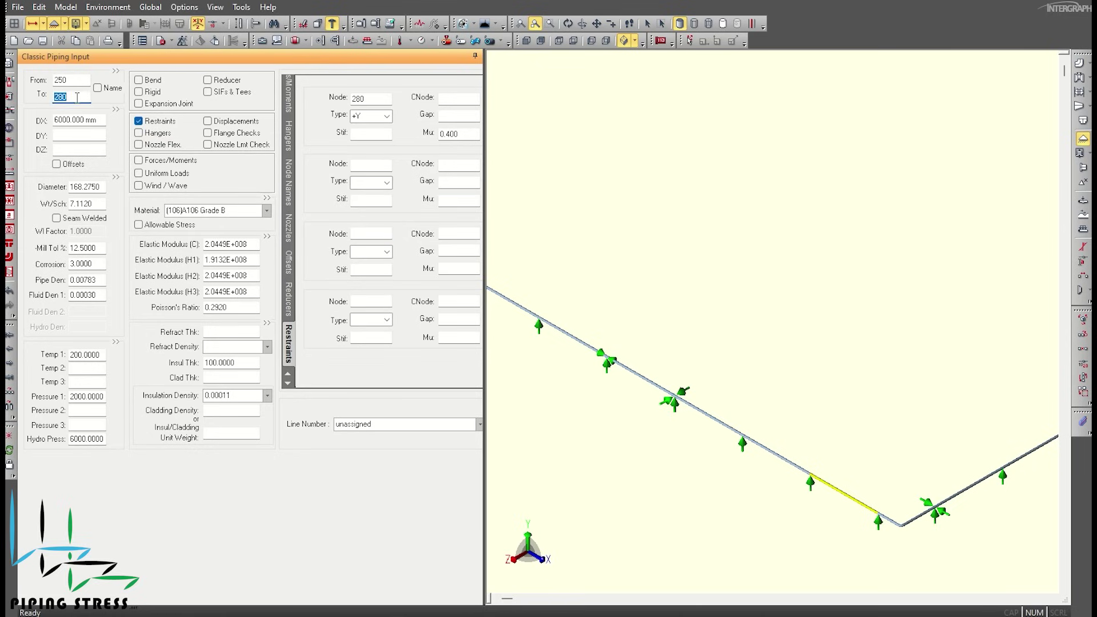
# Step: Remove the guide at node 340 on element 310-340, keeping only the +Y support
pyautogui.press('pagedown')
pyautogui.press('pagedown')
pyautogui.doubleClick(357, 165)
pyautogui.press('Delete')
pyautogui.press('Tab')
pyautogui.press('Delete')
pyautogui.press('Tab')
pyautogui.press('Delete')
pyautogui.press('Tab')
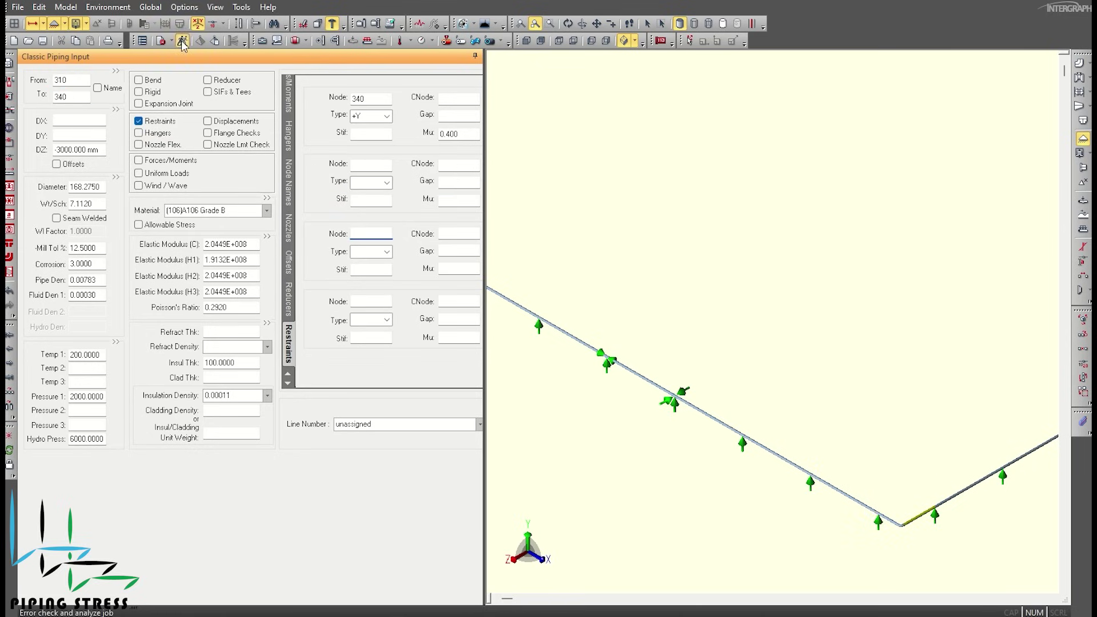
# Step: Rerun the analysis and generate the Restraint Summary Extended report for load cases 1 to 10
pyautogui.click(183, 45)
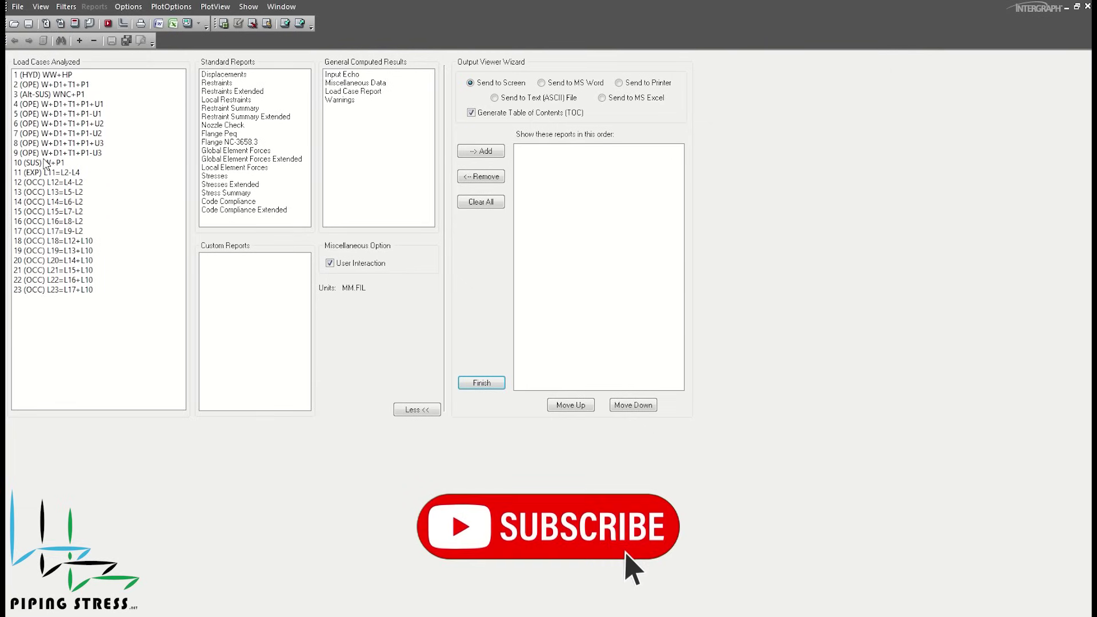
pyautogui.moveTo(47, 163); pyautogui.dragTo(50, 100)
pyautogui.click(47, 72)
pyautogui.moveTo(53, 165); pyautogui.dragTo(43, 72)
pyautogui.click(231, 116)
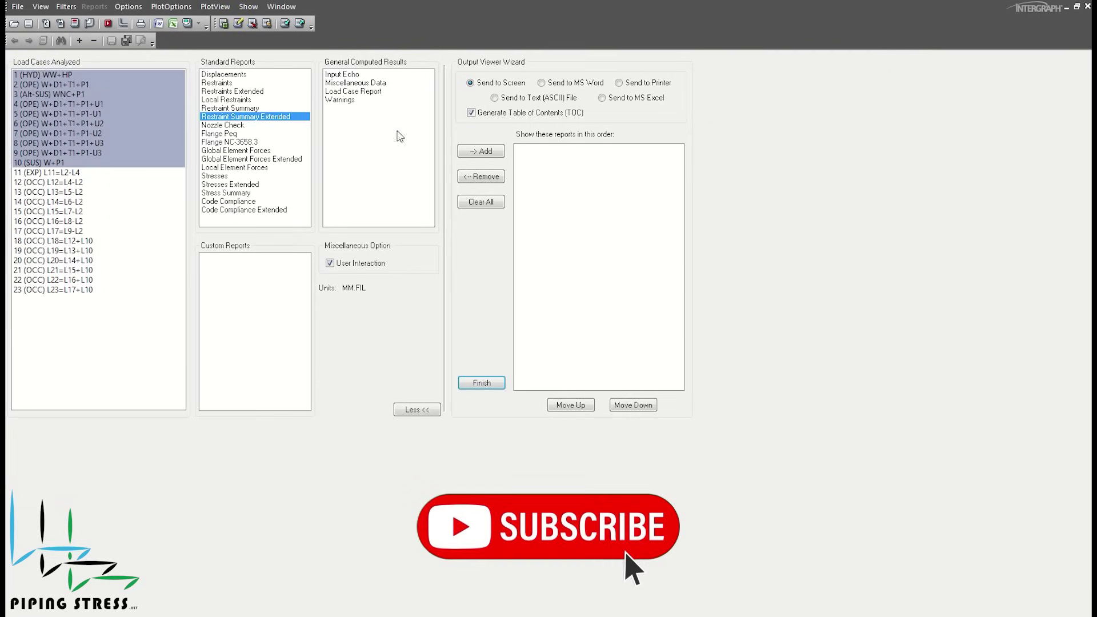
pyautogui.click(480, 151)
pyautogui.click(481, 383)
# Step: Review the restraint loads and DX and DZ displacements along both runs, including nodes 340 to 460, and close the report
pyautogui.scroll(-19, 384, 421)
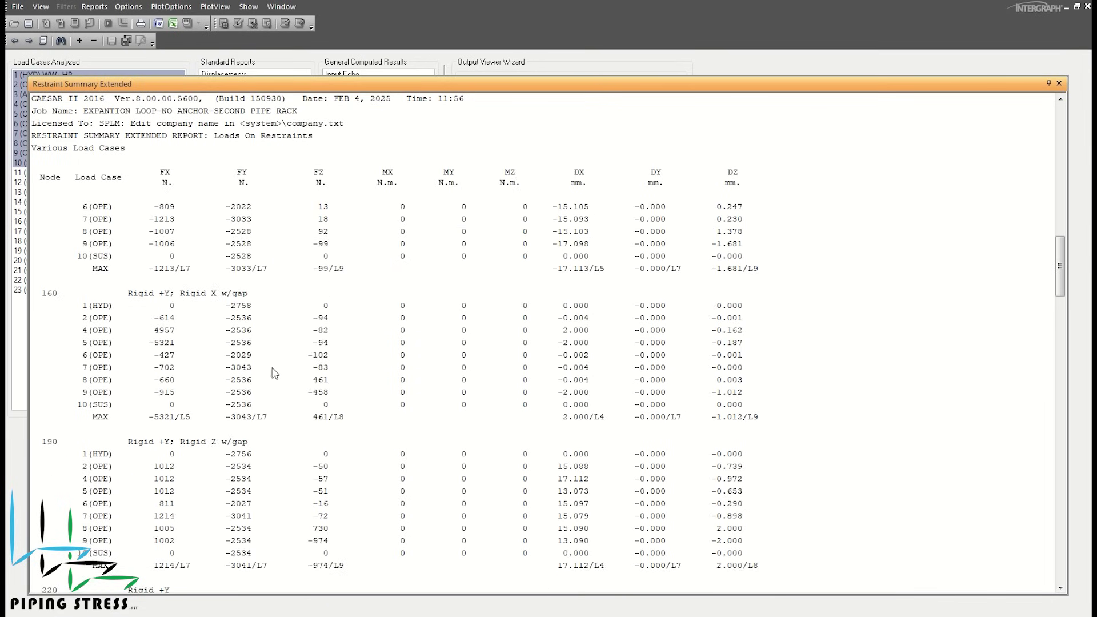
pyautogui.scroll(-10, 182, 409)
pyautogui.scroll(-3, 182, 409)
pyautogui.scroll(-6, 768, 460)
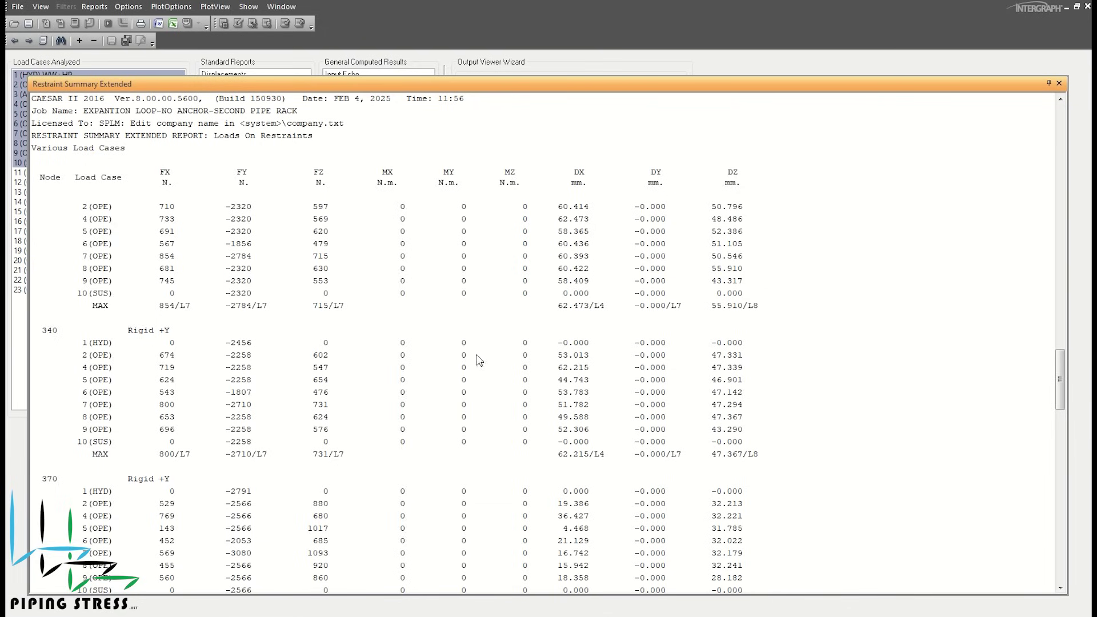
pyautogui.scroll(-6, 823, 409)
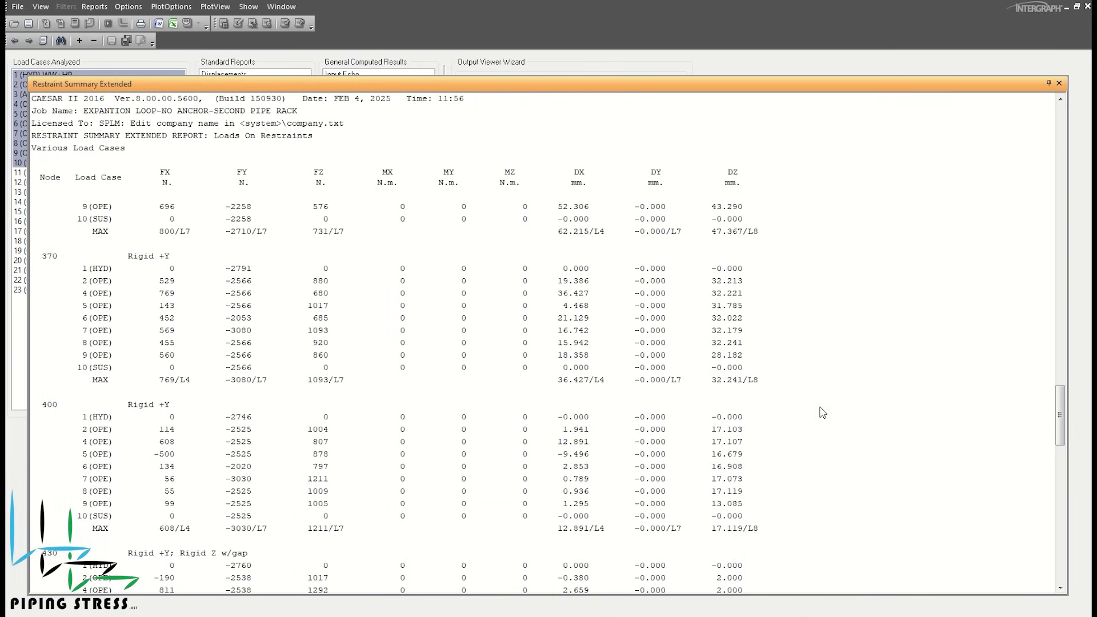
pyautogui.scroll(-7, 823, 413)
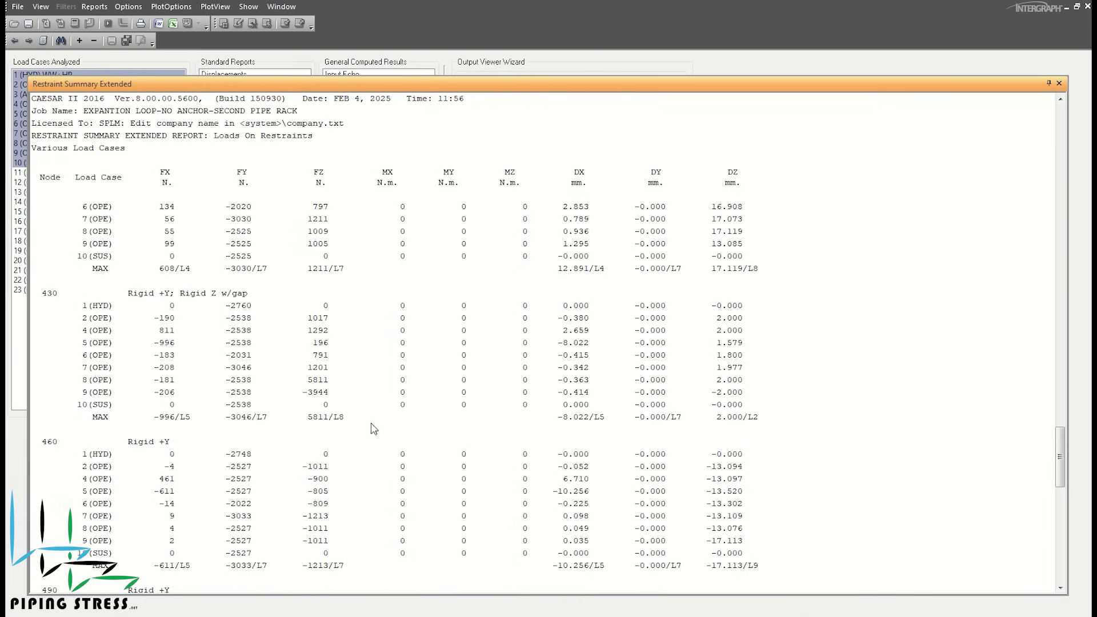
pyautogui.scroll(2, 303, 386)
pyautogui.click(1059, 83)
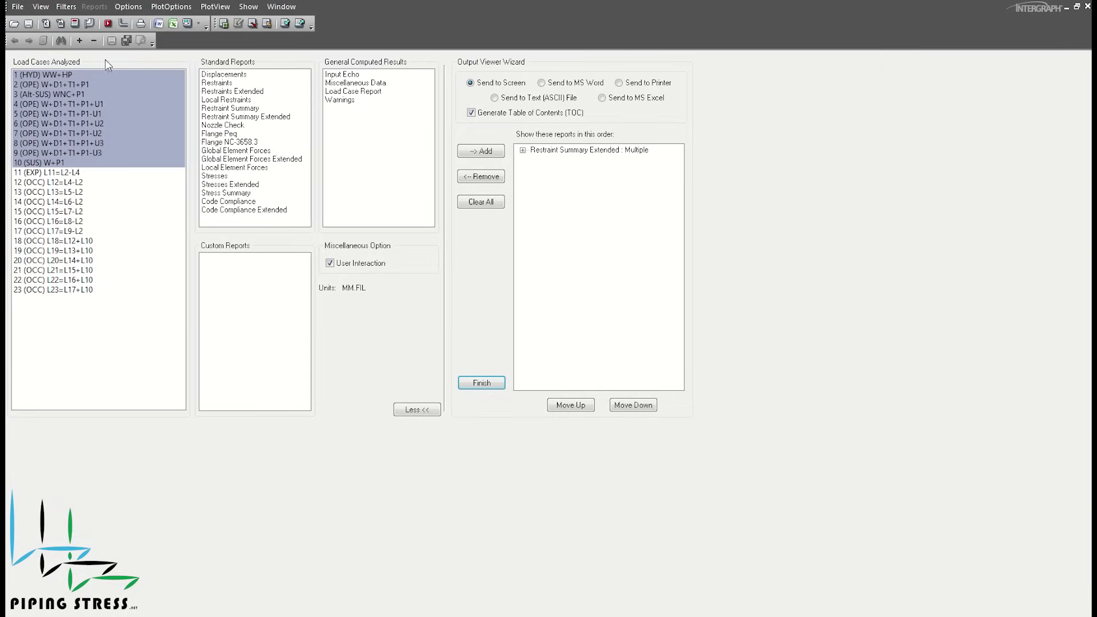
# Step: Open the 3D results plot from above with node numbers and query the maximum Z displacement for load case 1 WW+HP
pyautogui.click(125, 25)
pyautogui.click(257, 41)
pyautogui.click(472, 24)
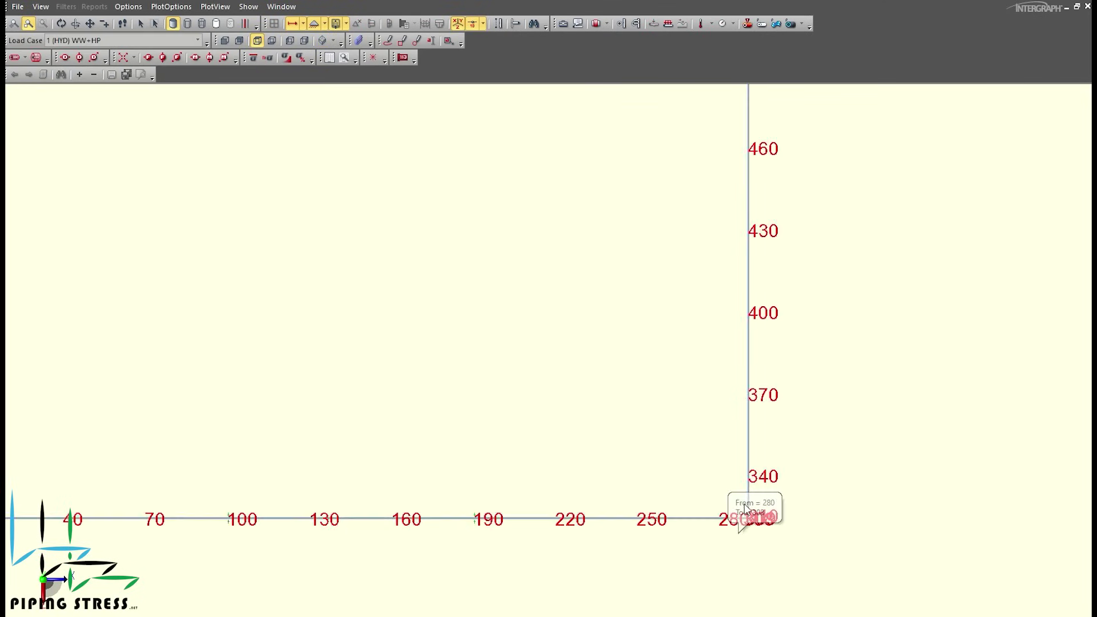
pyautogui.click(94, 57)
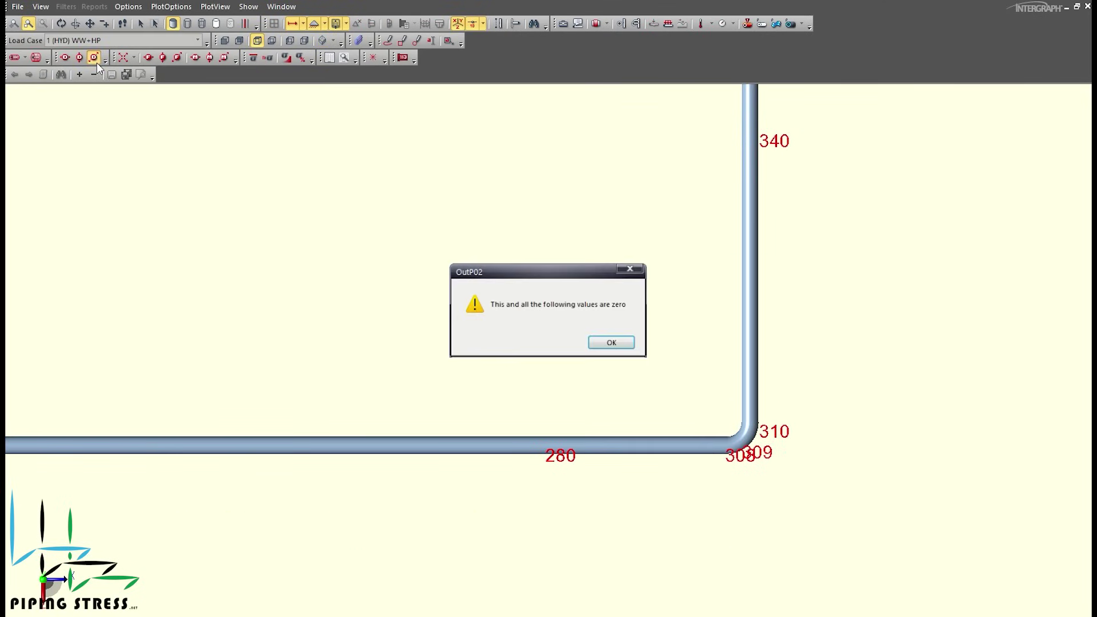
pyautogui.click(605, 346)
# Step: Locate the maximum X and Z displacements at the turn for load case 2 W+D1+T1+P1
pyautogui.click(198, 40)
pyautogui.click(61, 57)
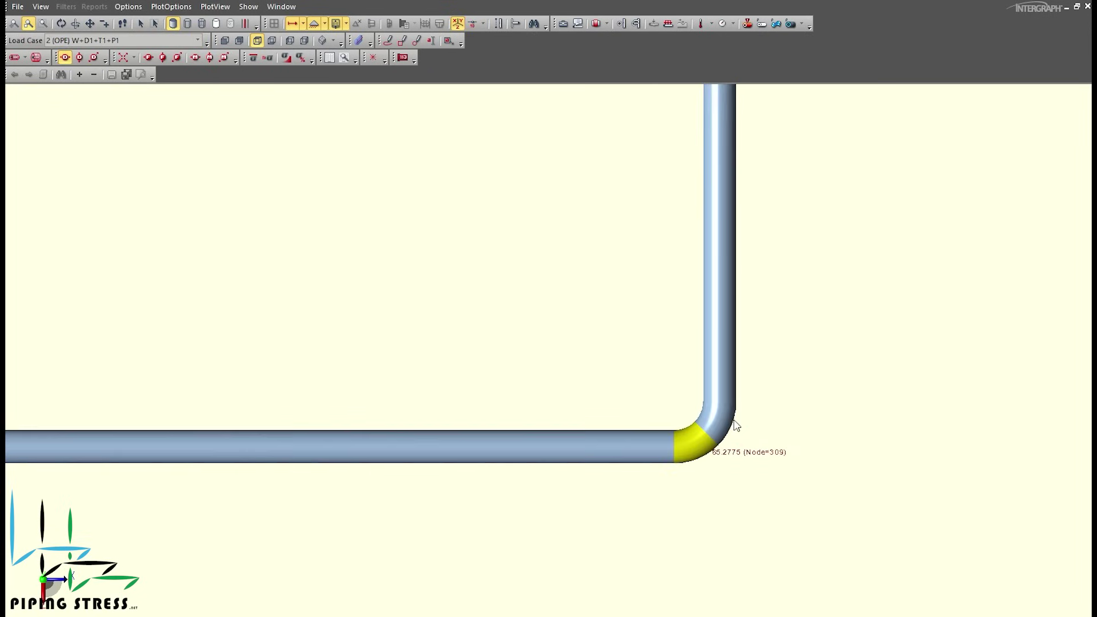
pyautogui.click(93, 57)
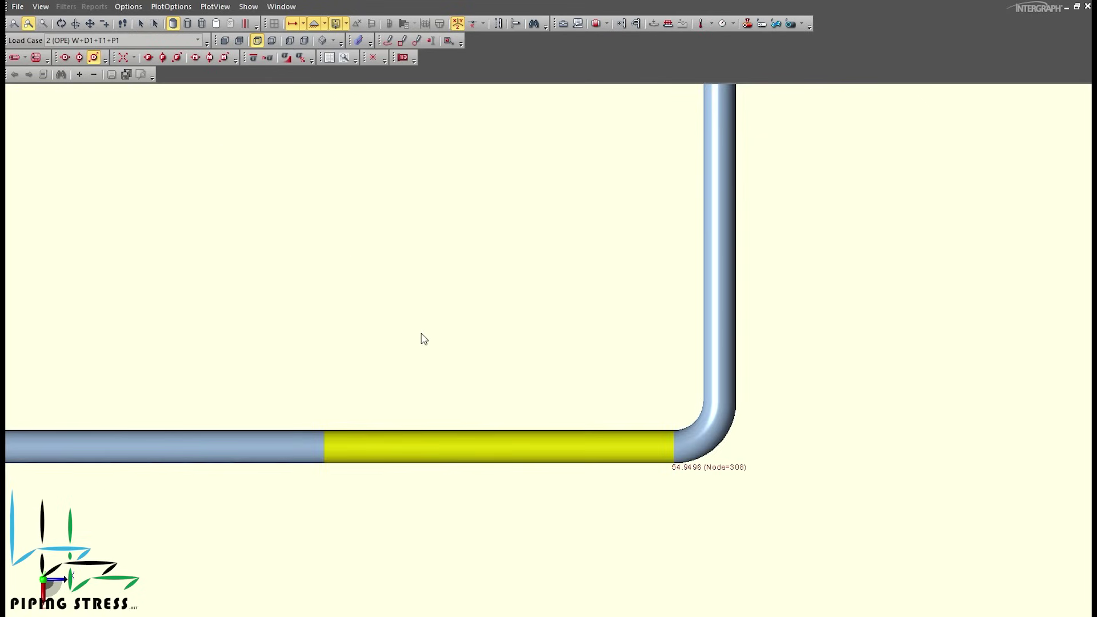
pyautogui.scroll(-1, 423, 339)
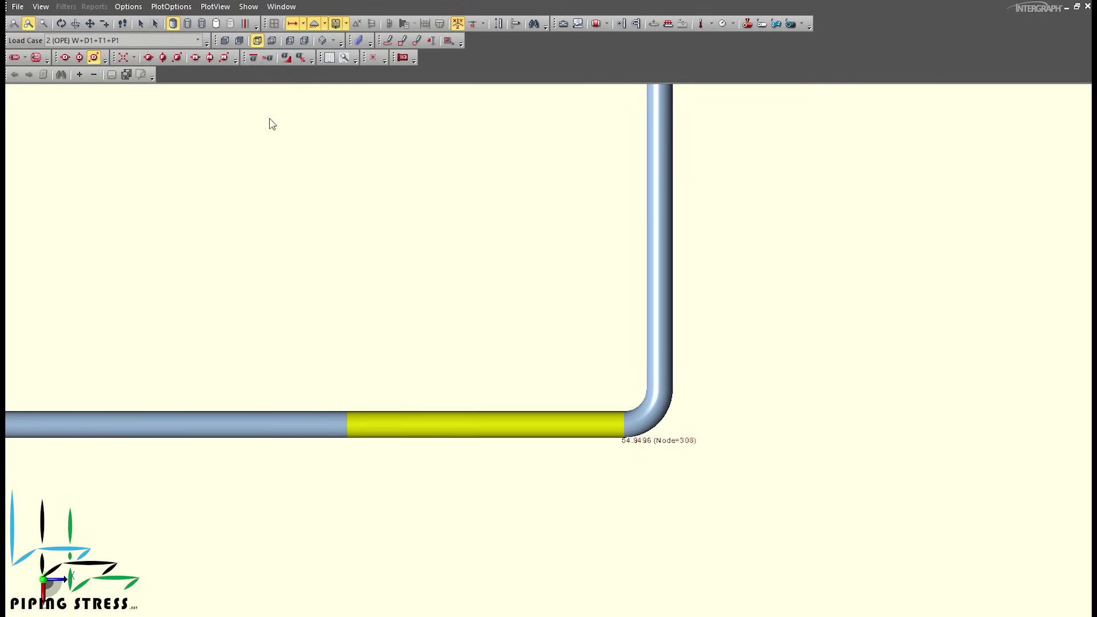
# Step: Plot the deflected shape for load case 2 W+D1+T1+P1 in isometric view with an exaggerated displacement scale factor
pyautogui.click(322, 40)
pyautogui.scroll(1, 574, 510)
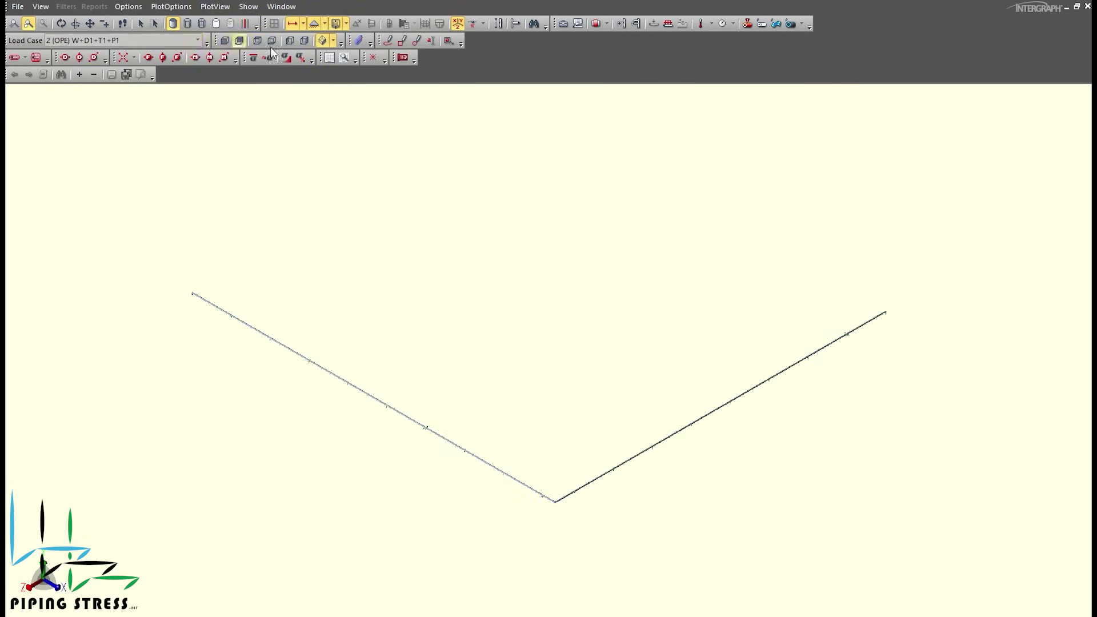
pyautogui.click(14, 58)
pyautogui.click(24, 57)
pyautogui.click(63, 86)
pyautogui.write('5')
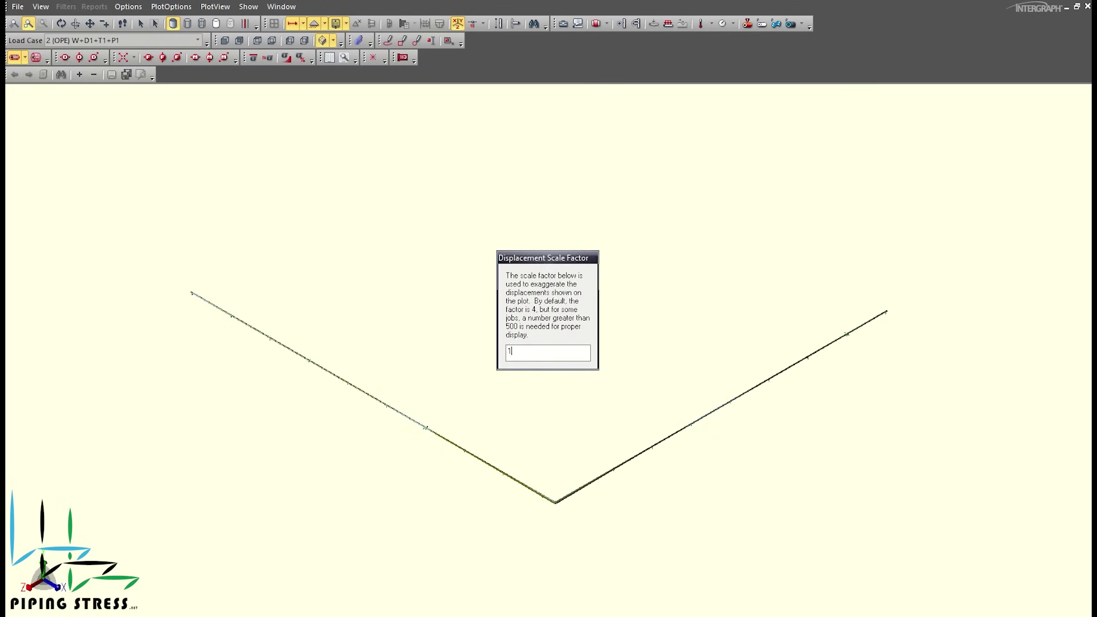
pyautogui.press('Return')
pyautogui.click(25, 57)
pyautogui.click(55, 89)
pyautogui.press('Return')
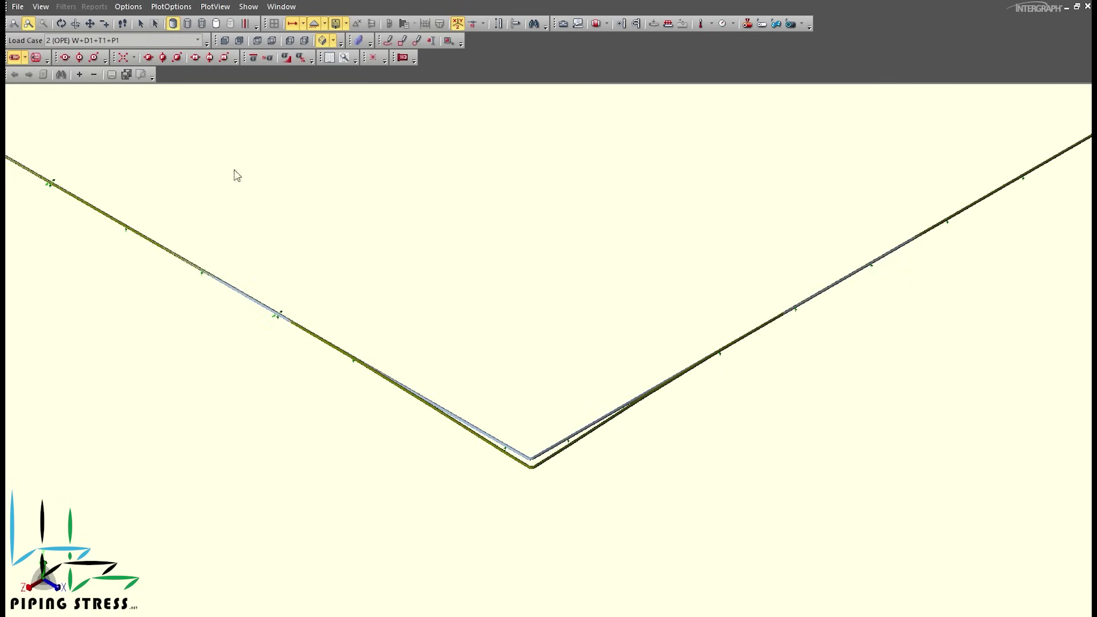
# Step: Plot the exaggerated deflected shape for load case 4 W+D1+T1+P1+U1 by raising its displacement scale factor
pyautogui.click(197, 40)
pyautogui.click(153, 81)
pyautogui.click(25, 57)
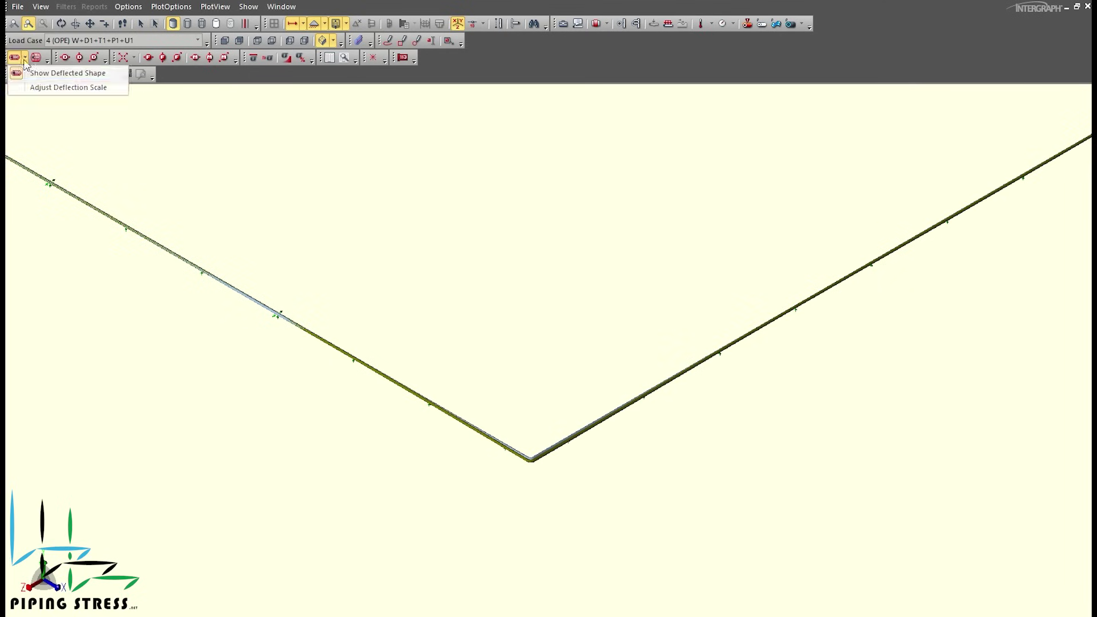
pyautogui.click(54, 88)
pyautogui.write('1')
pyautogui.press('Return')
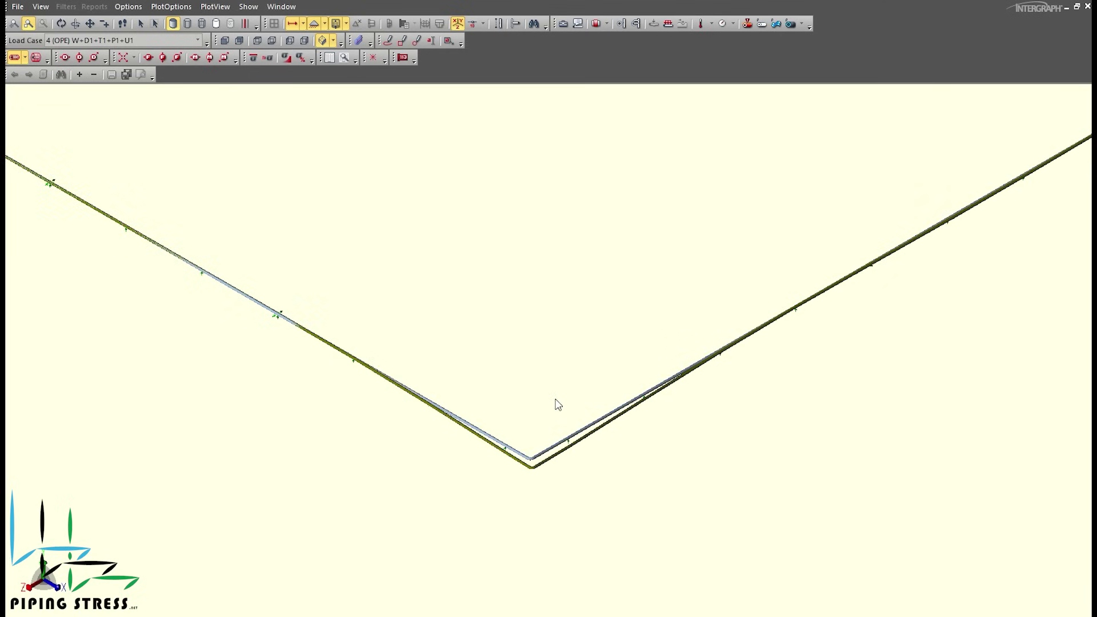
# Step: Query the maximum Z and X displacements at the turn for load case 4 W+D1+T1+P1+U1
pyautogui.click(94, 57)
pyautogui.click(64, 57)
pyautogui.scroll(3, 535, 499)
pyautogui.scroll(6, 554, 429)
pyautogui.scroll(-6, 439, 365)
pyautogui.scroll(-2, 549, 413)
pyautogui.scroll(-3, 548, 419)
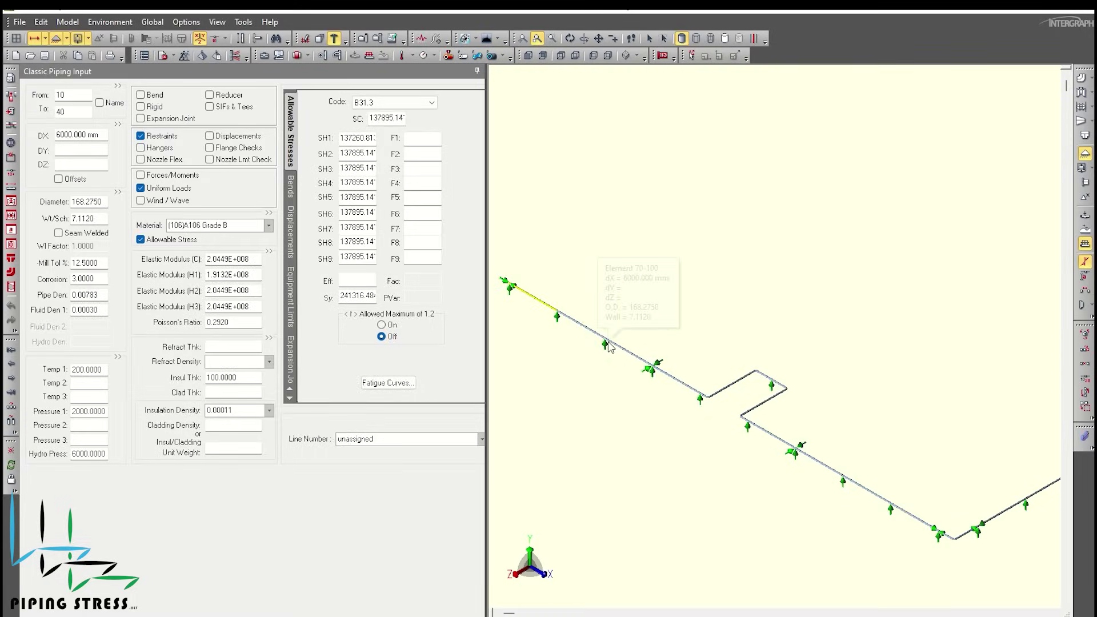
# Step: Examine the expansion loops on both pipe racks and the guides and supports on each side of the turn in the input model
pyautogui.moveTo(521, 293)
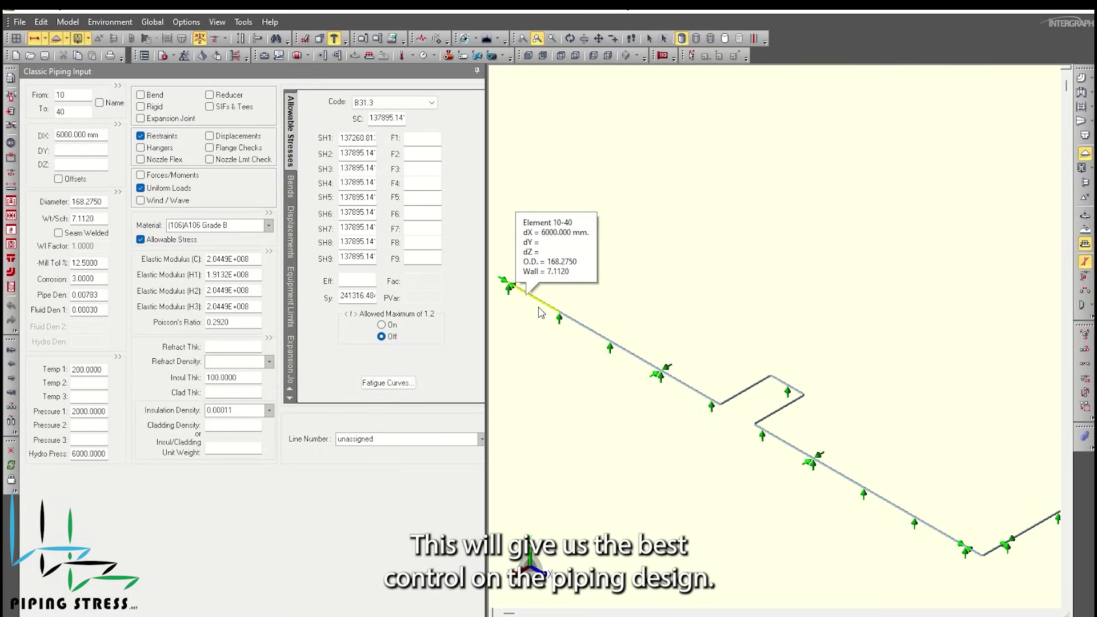
pyautogui.moveTo(829, 489); pyautogui.dragTo(560, 370, button='middle')
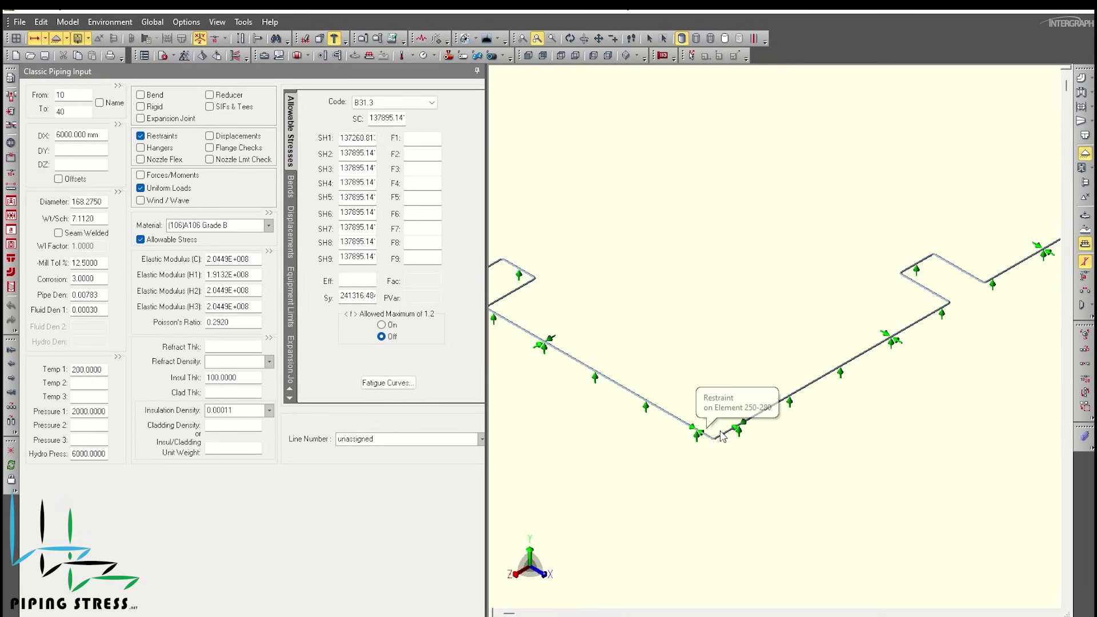
pyautogui.scroll(3, 708, 439)
pyautogui.scroll(3, 713, 441)
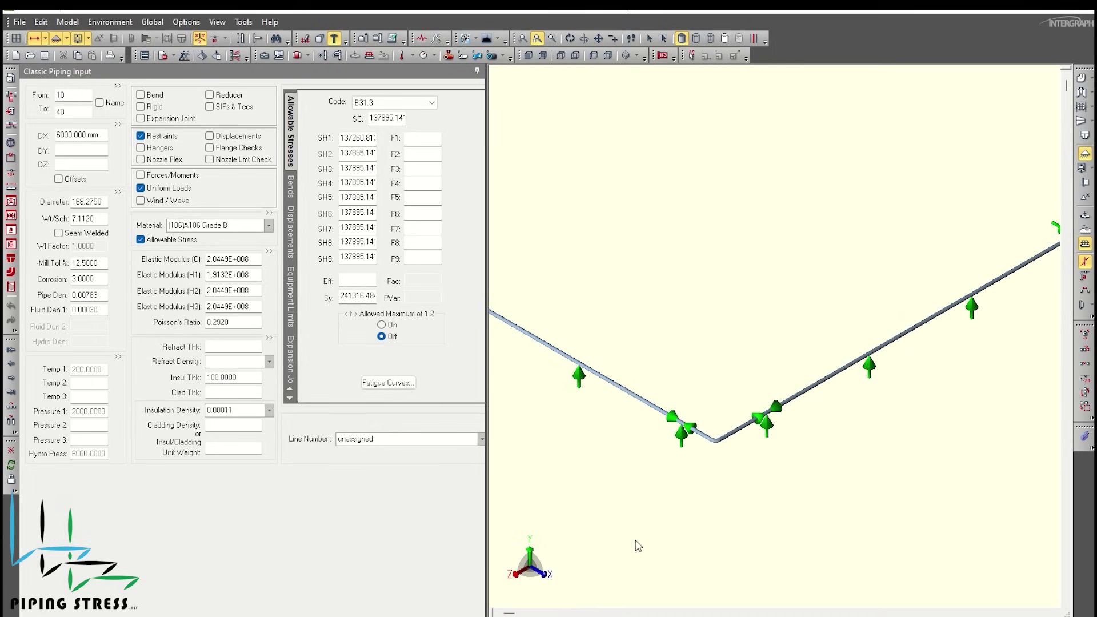
pyautogui.scroll(-2, 657, 497)
pyautogui.scroll(-2, 658, 499)
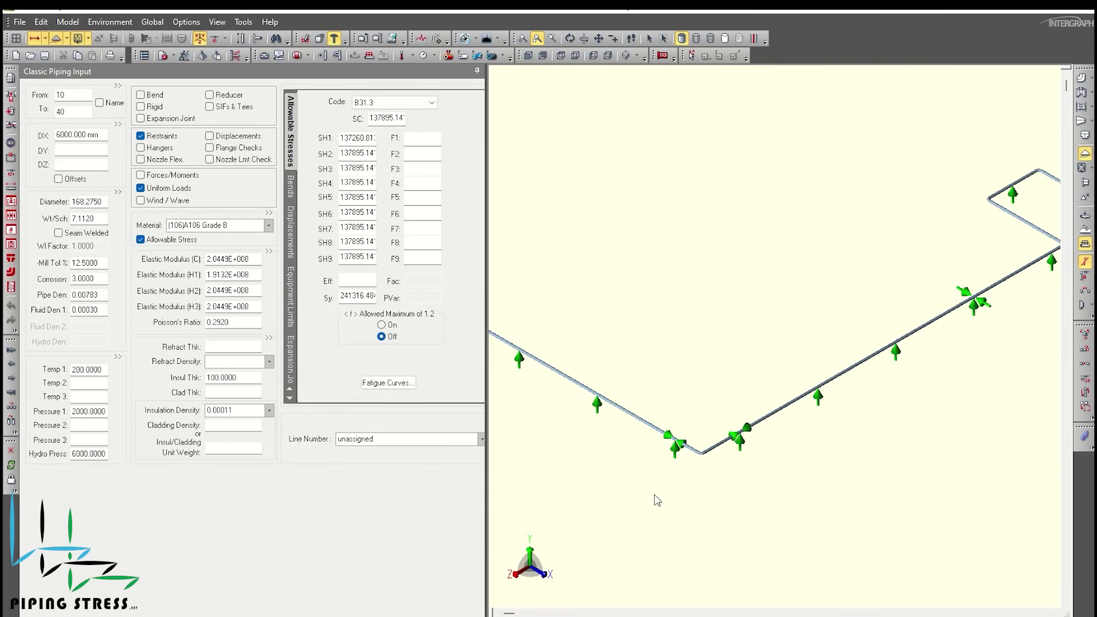
pyautogui.scroll(-2, 779, 475)
pyautogui.moveTo(919, 380); pyautogui.dragTo(1035, 413, button='middle')
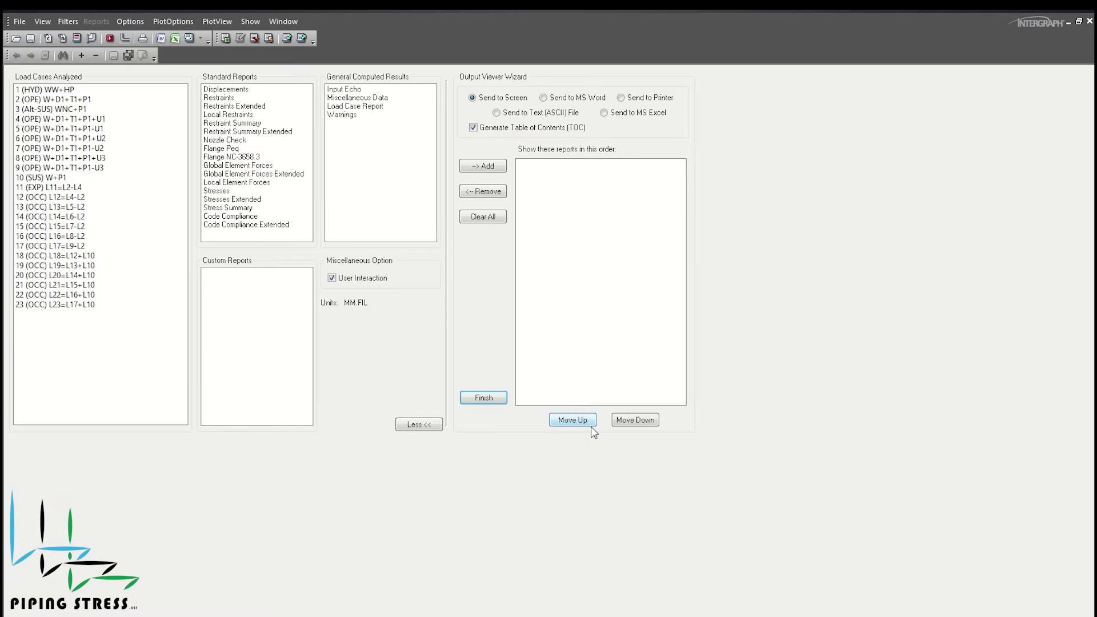
# Step: Generate an on-screen Restraint Summary Extended report for load cases 1 through 10
pyautogui.moveTo(35, 180); pyautogui.dragTo(44, 88)
pyautogui.click(273, 133)
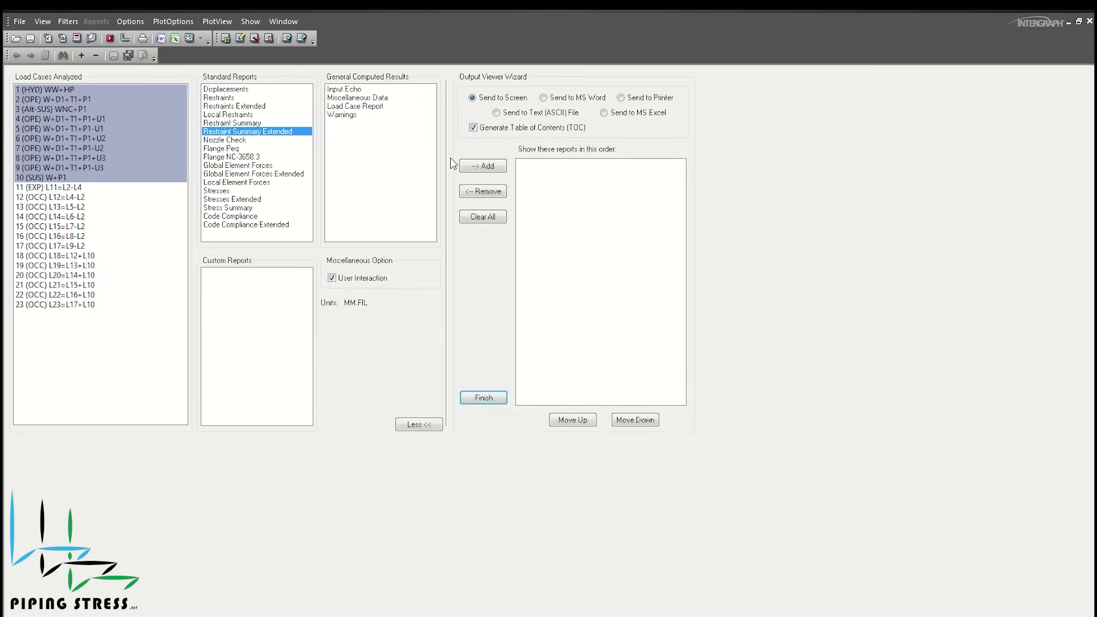
pyautogui.click(478, 167)
pyautogui.click(495, 398)
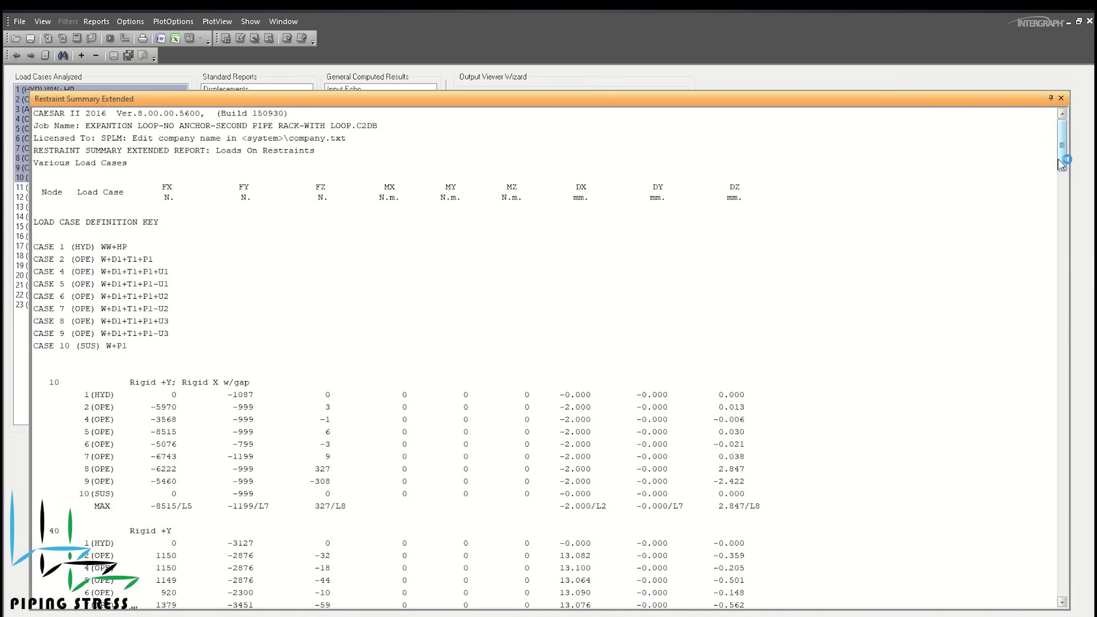
# Step: Review the restraint loads and displacements at nodes 280, 340 and 600, and close the report
pyautogui.moveTo(1064, 152); pyautogui.dragTo(1069, 374)
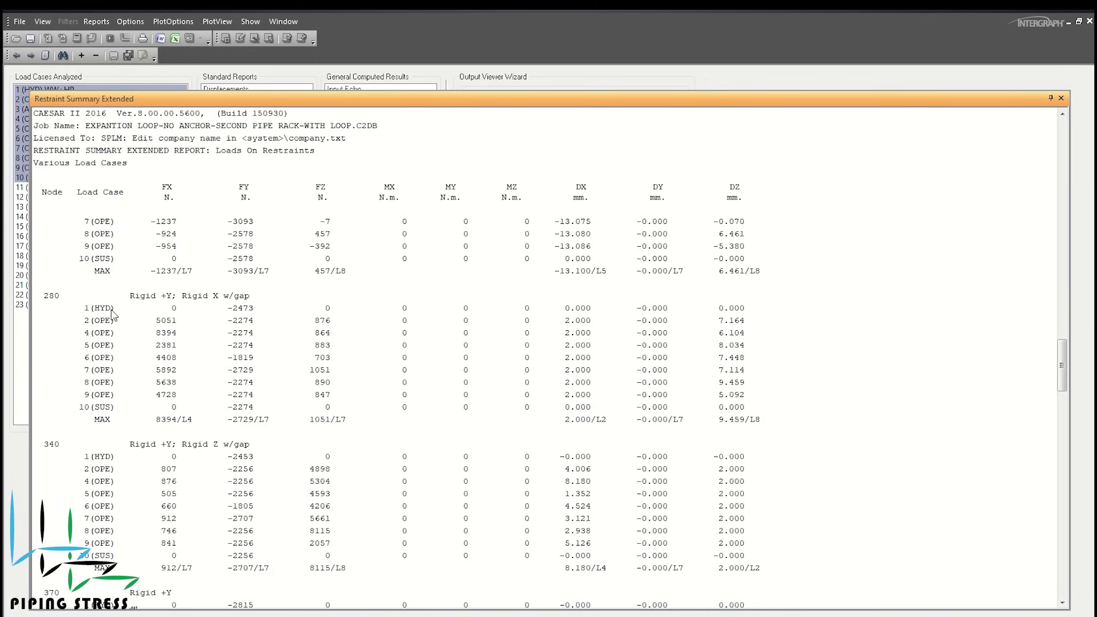
pyautogui.moveTo(1061, 366); pyautogui.dragTo(1060, 568)
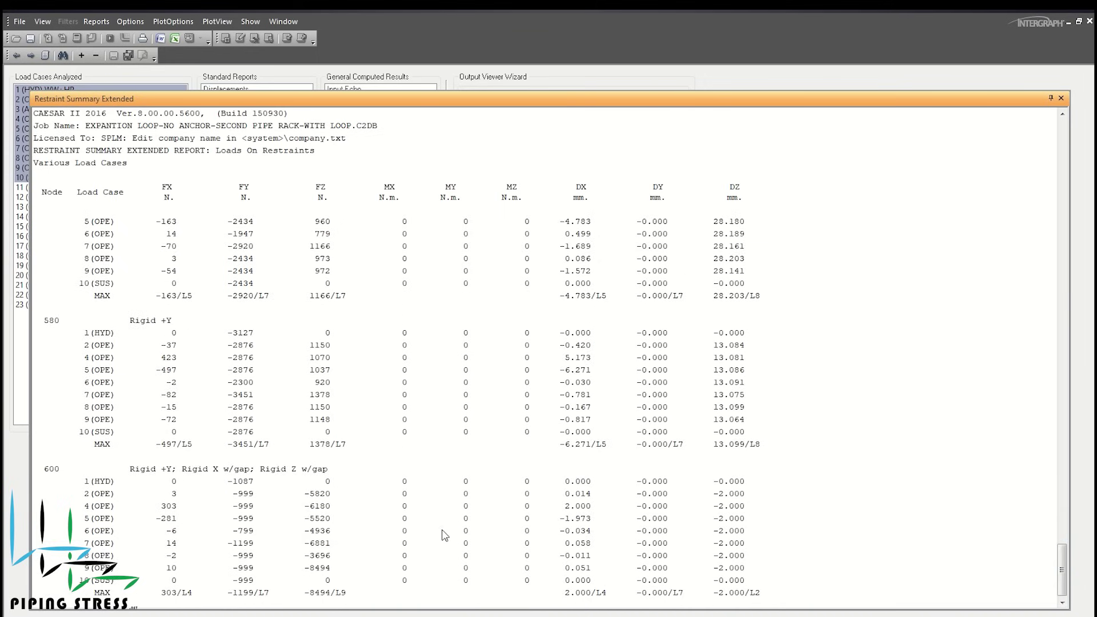
pyautogui.click(1060, 98)
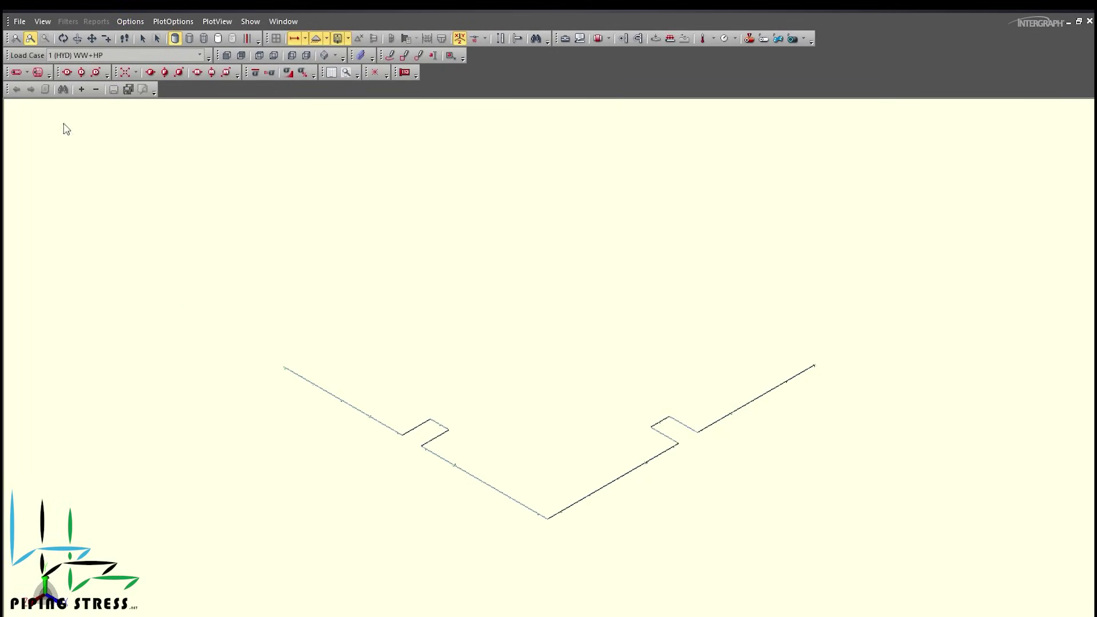
# Step: Plot the deflected shape for load case 2 W+D1+T1+P1 with a deflection scale of 10
pyautogui.click(199, 55)
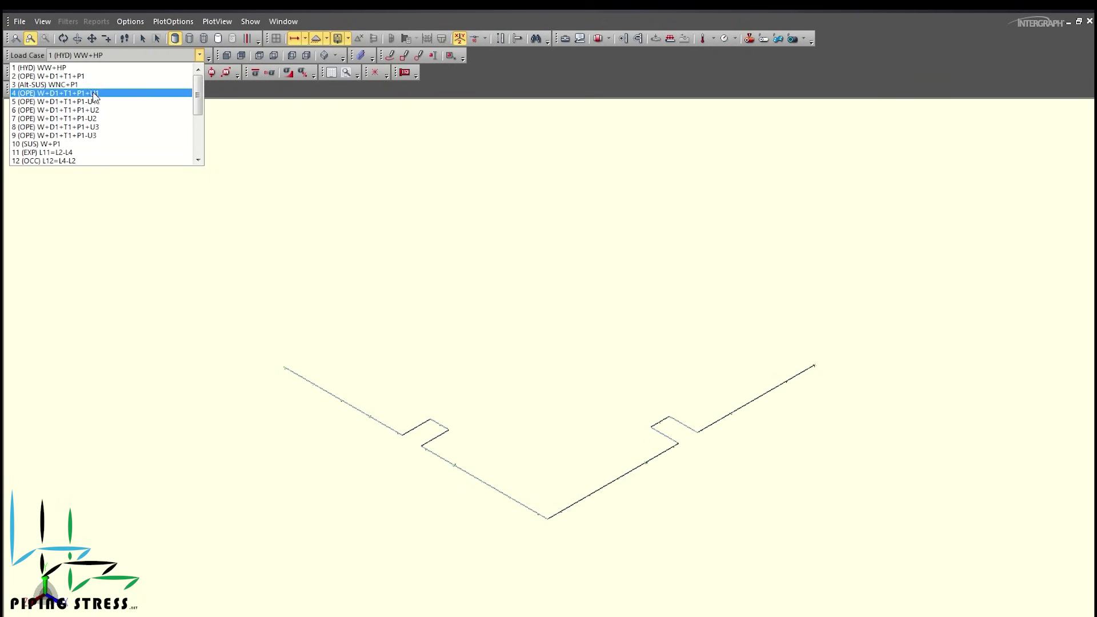
pyautogui.click(84, 77)
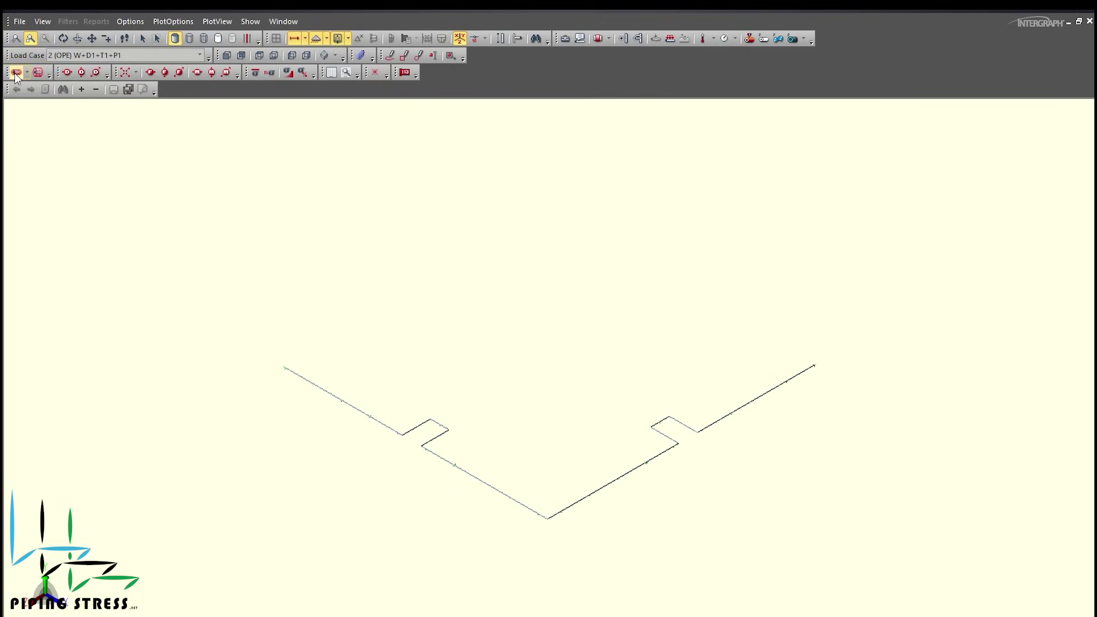
pyautogui.click(26, 72)
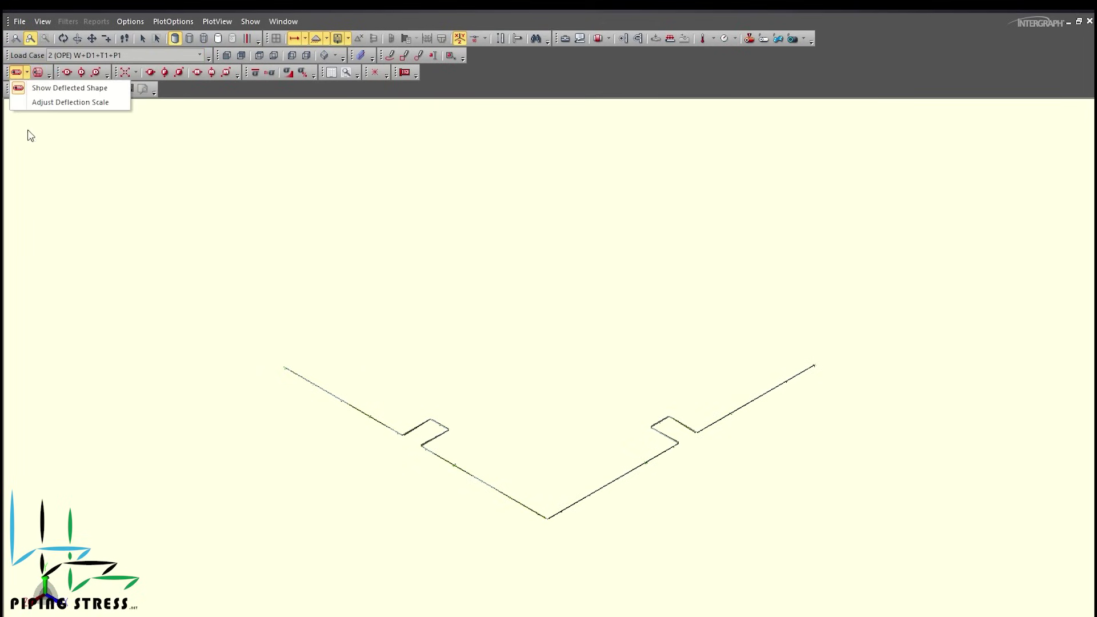
pyautogui.click(62, 104)
pyautogui.write('10')
pyautogui.press('Return')
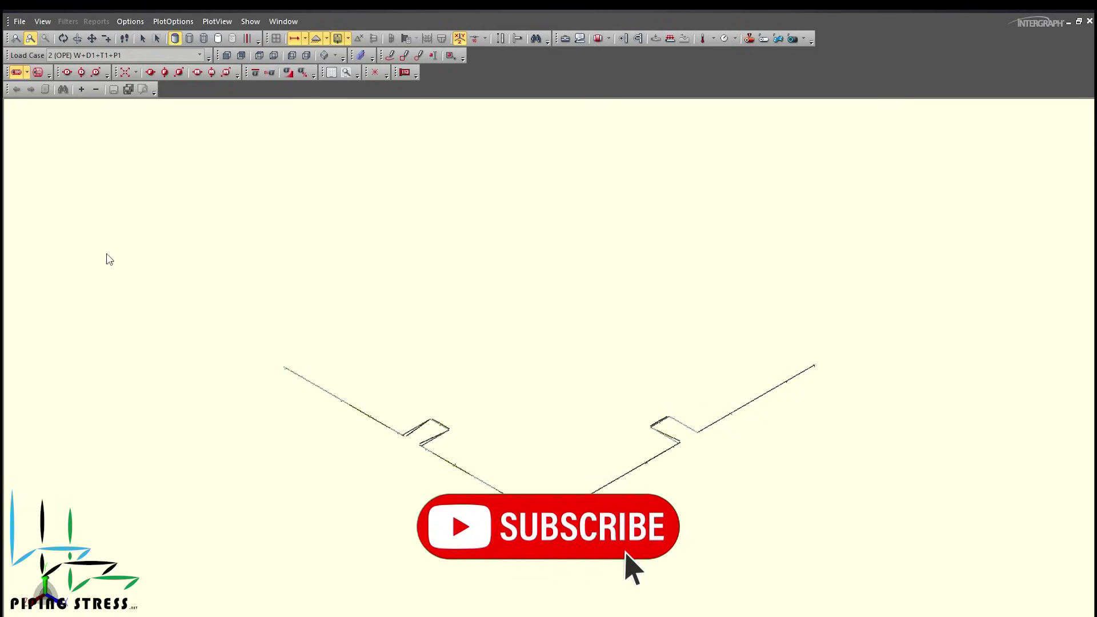
# Step: Query the maximum Z and X displacements at the turn in a plan view from above, with the pipes drawn as outlines
pyautogui.click(259, 55)
pyautogui.scroll(5, 740, 579)
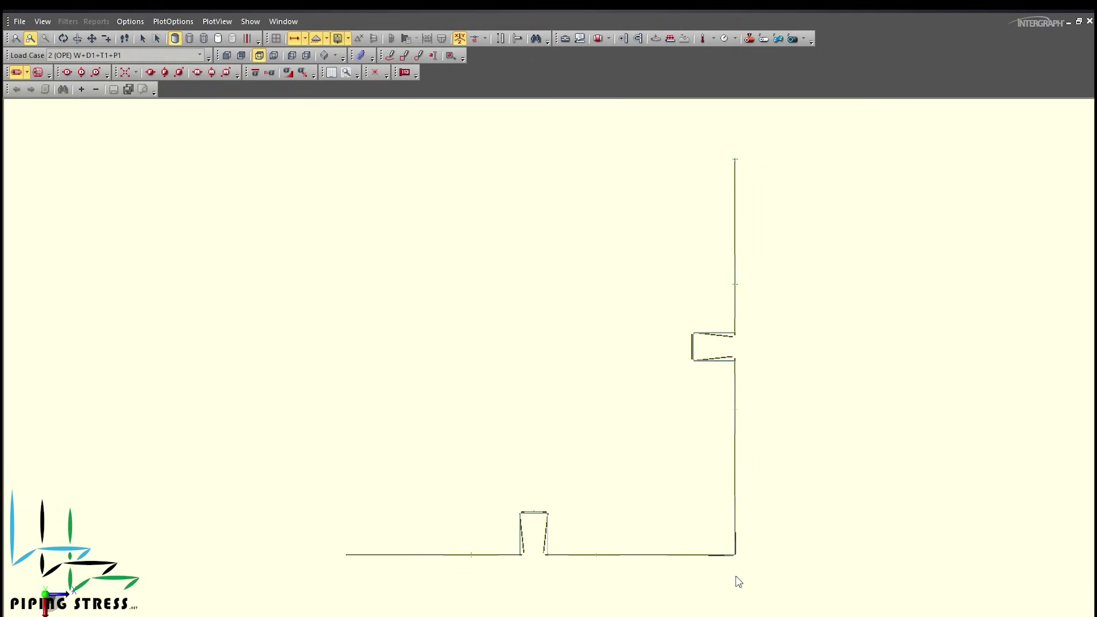
pyautogui.scroll(5, 734, 573)
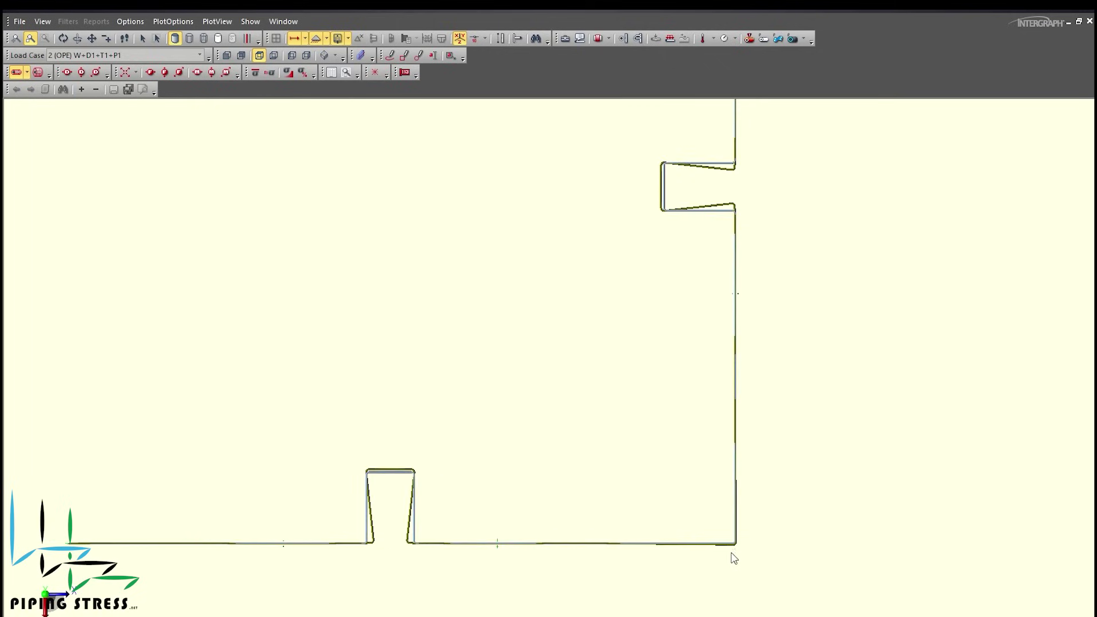
pyautogui.scroll(3, 741, 552)
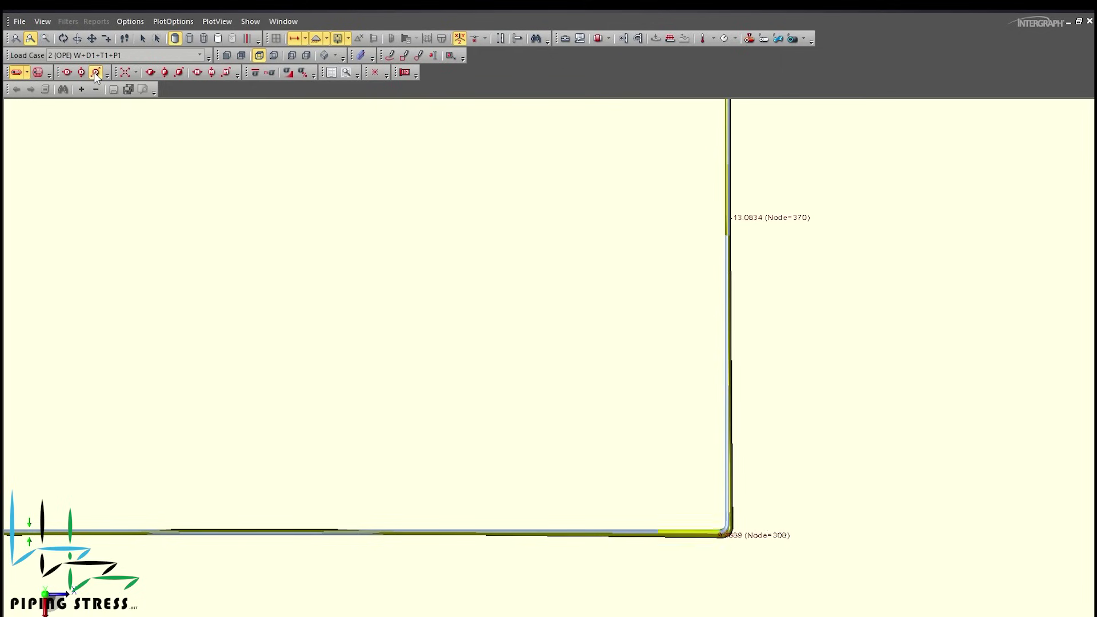
pyautogui.click(67, 72)
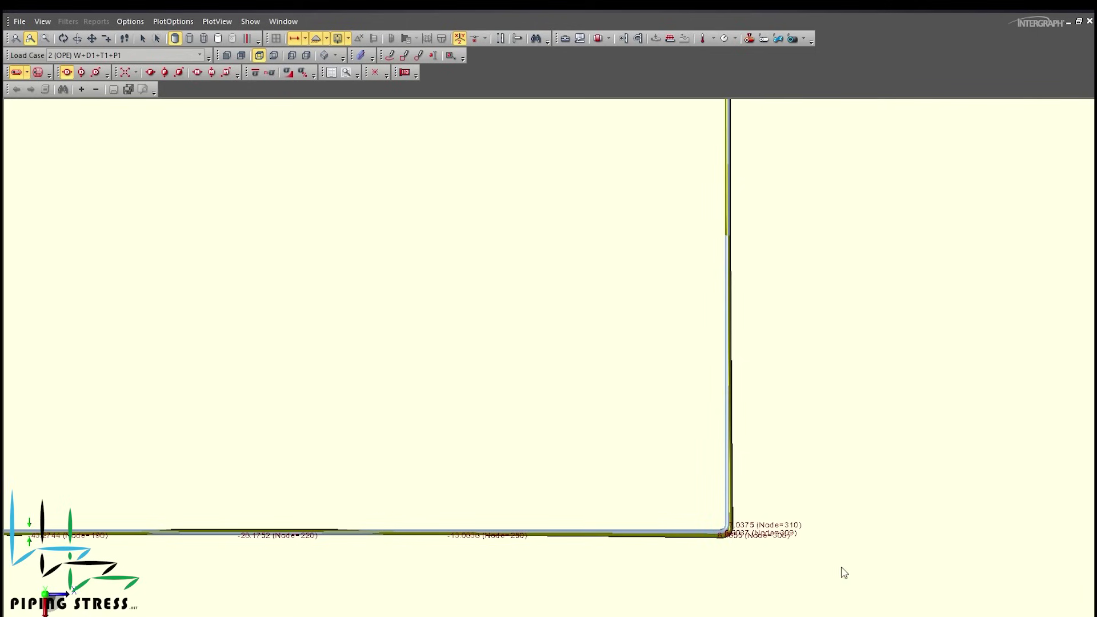
pyautogui.click(218, 38)
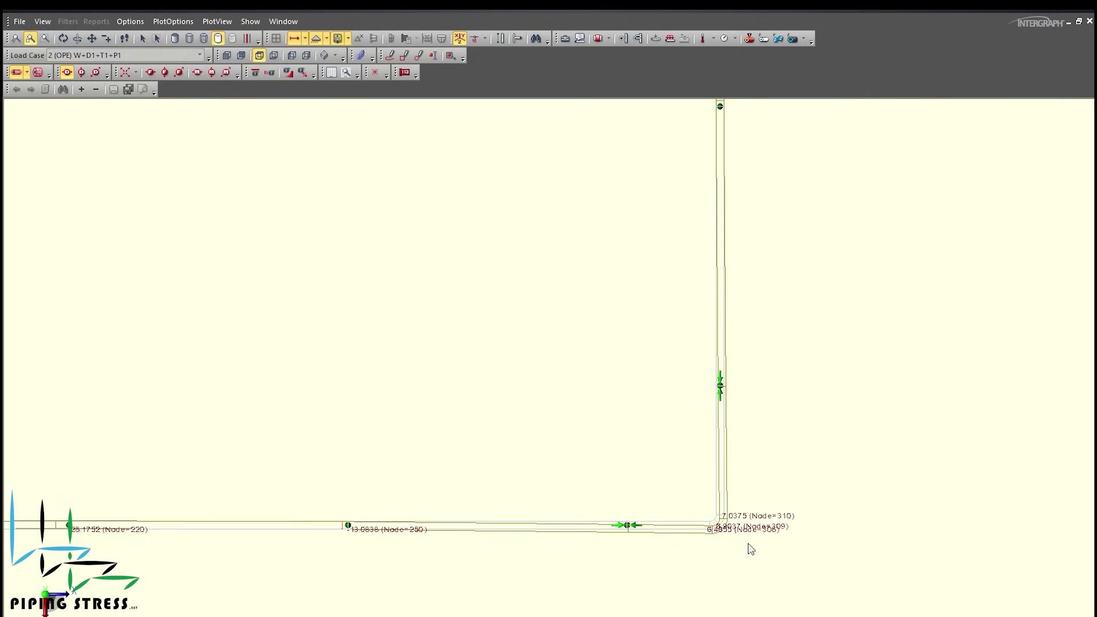